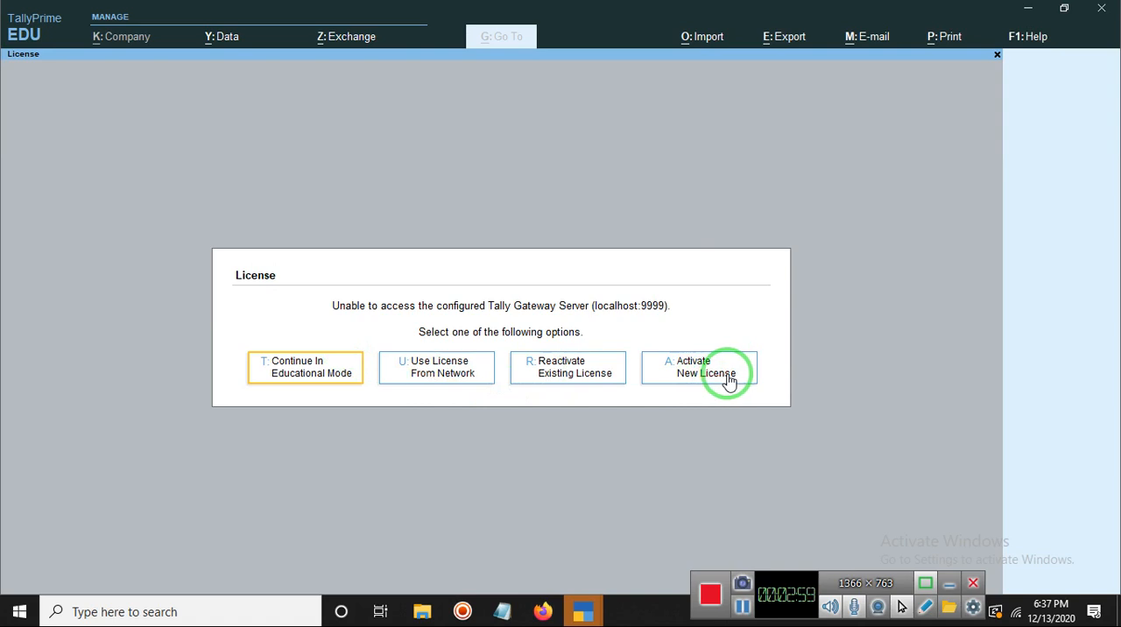
Step: Start the program in Educational Mode from the license options and stay on the Gateway of Tally
drag(720, 376, 597, 389)
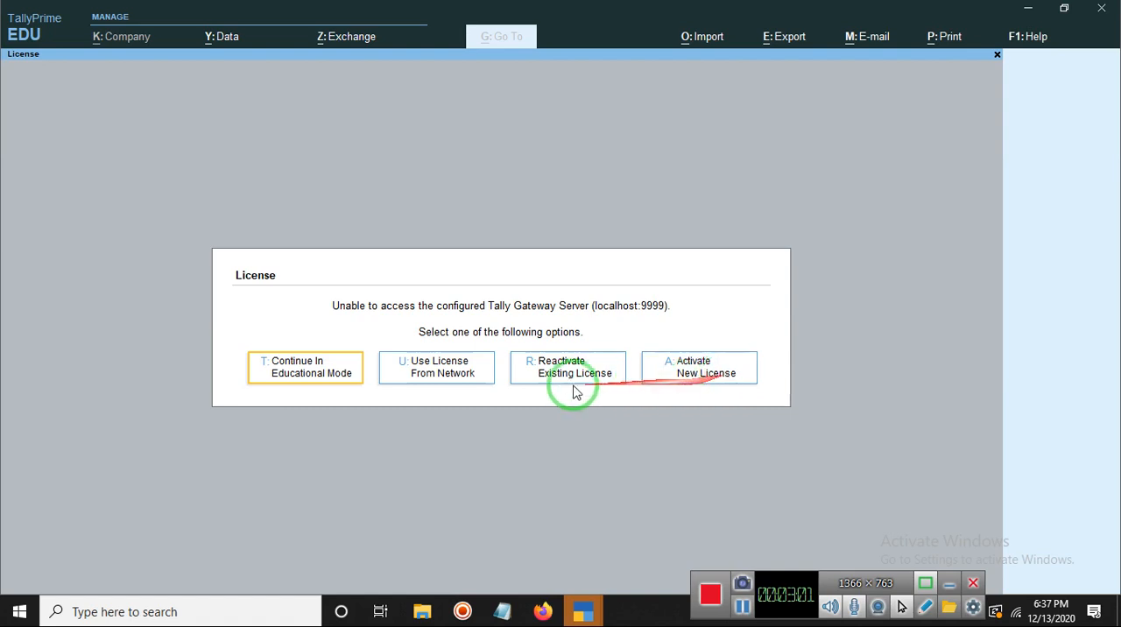
click(302, 381)
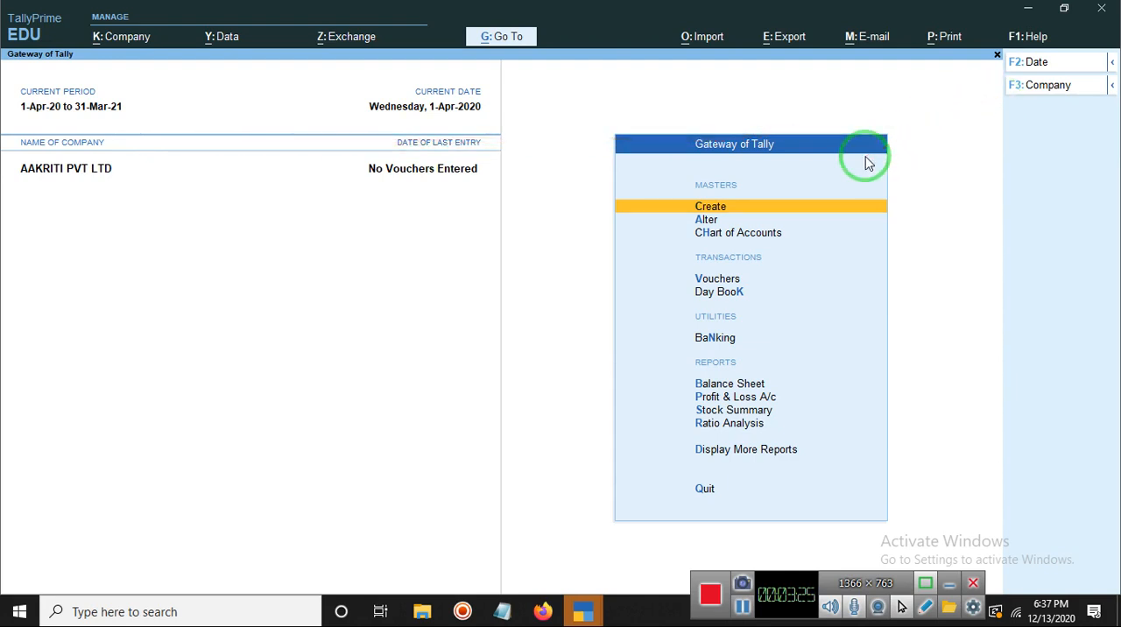
key(Escape)
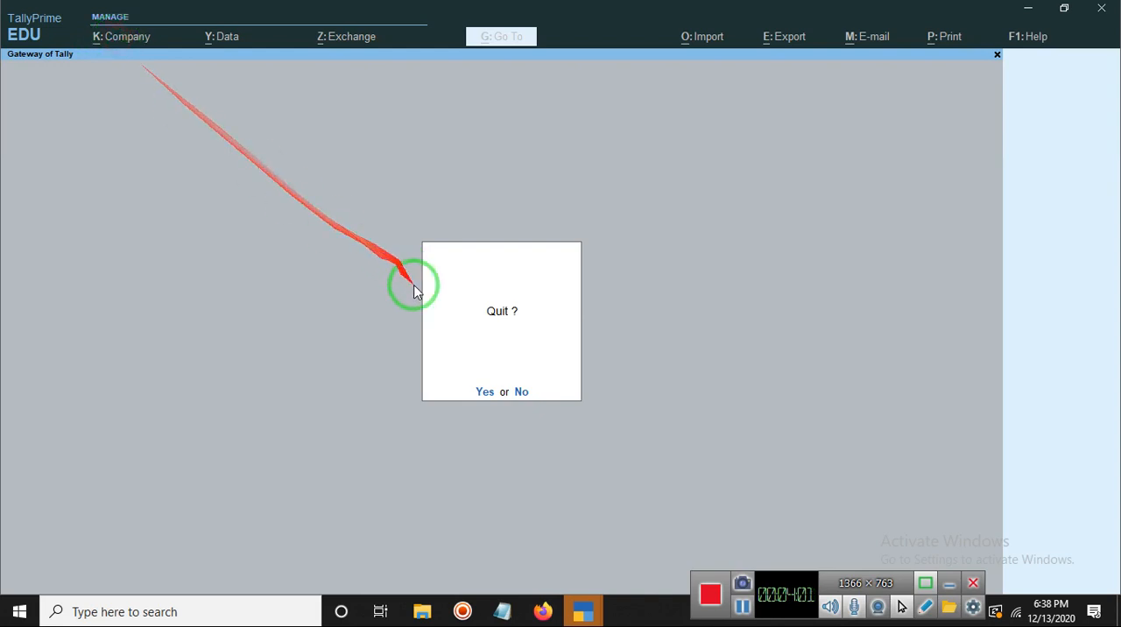
click(518, 388)
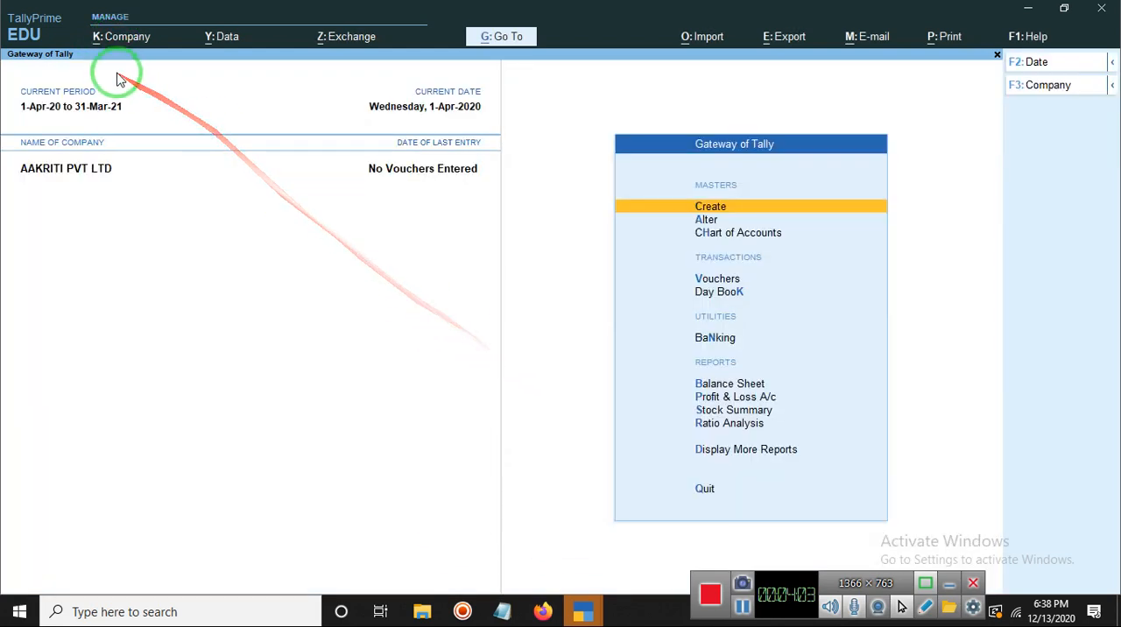
Step: Examine the company, data and exchange options and the list of reports that can be reached directly
click(117, 38)
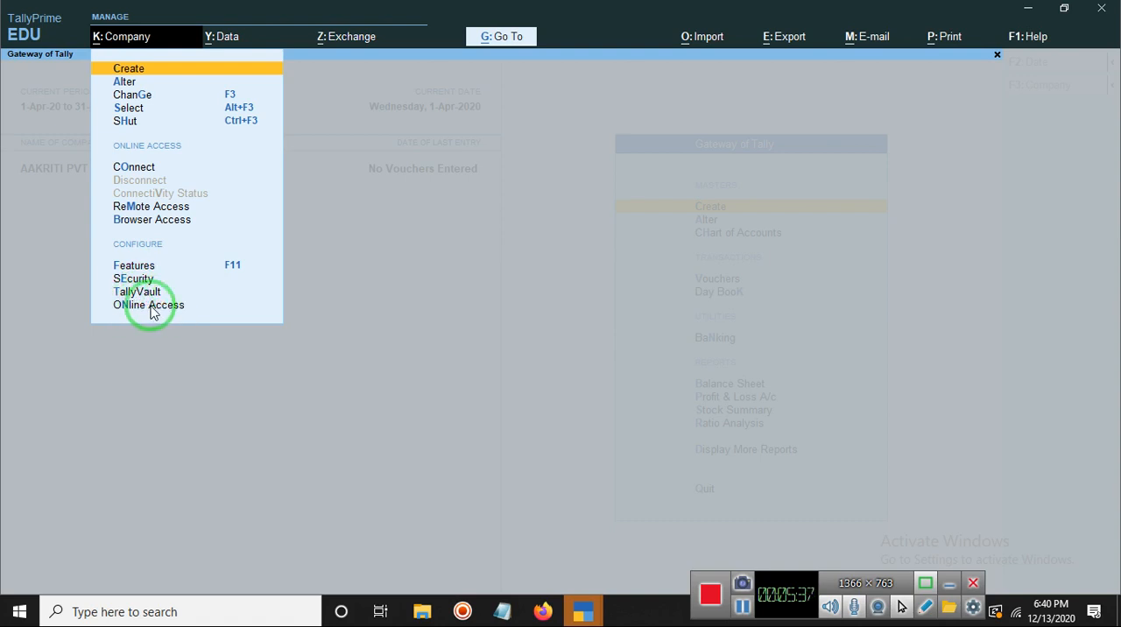
click(222, 41)
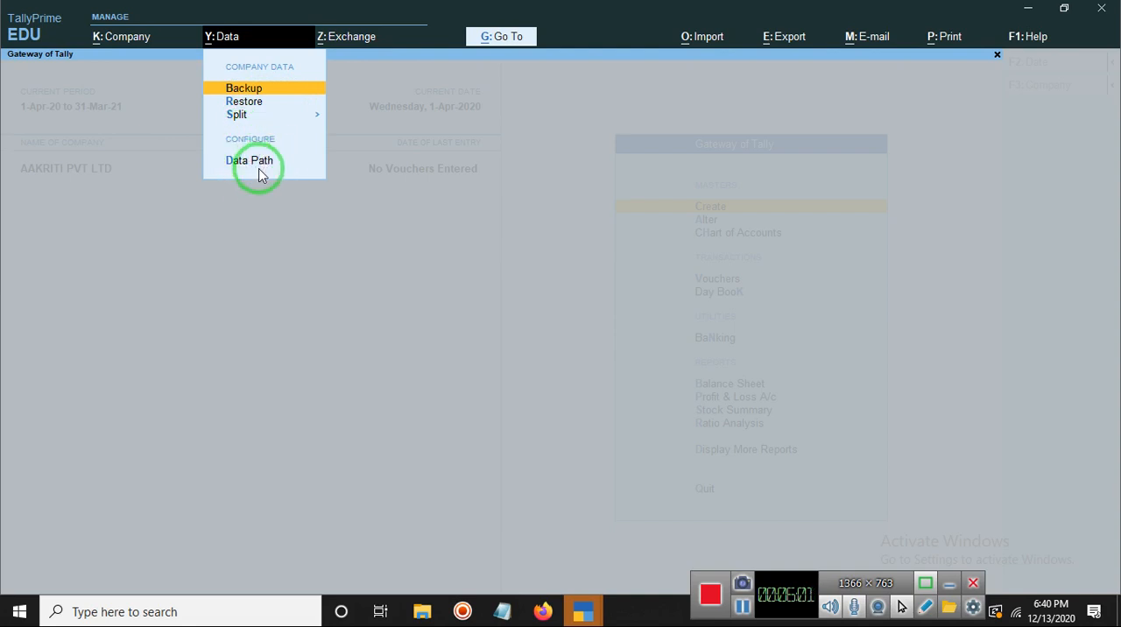
click(336, 44)
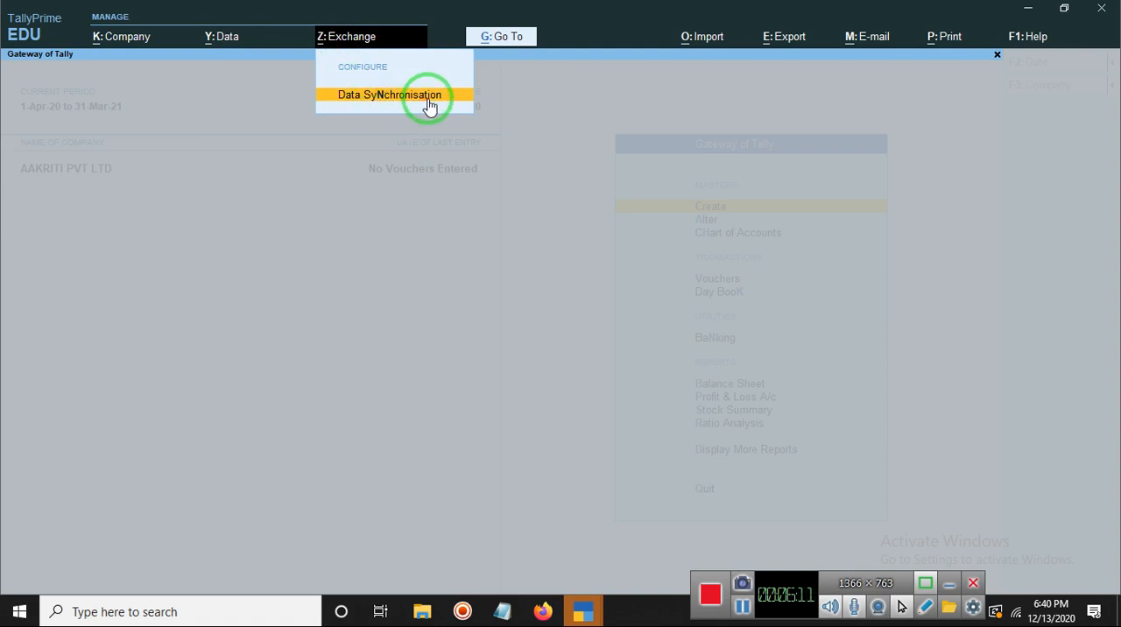
click(488, 41)
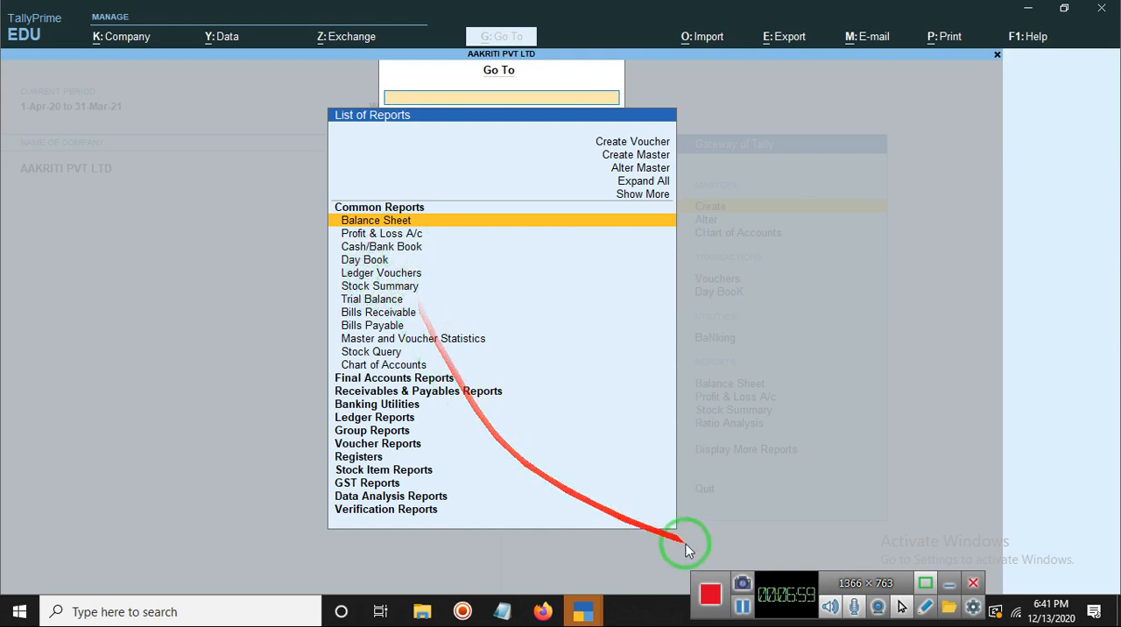
click(741, 608)
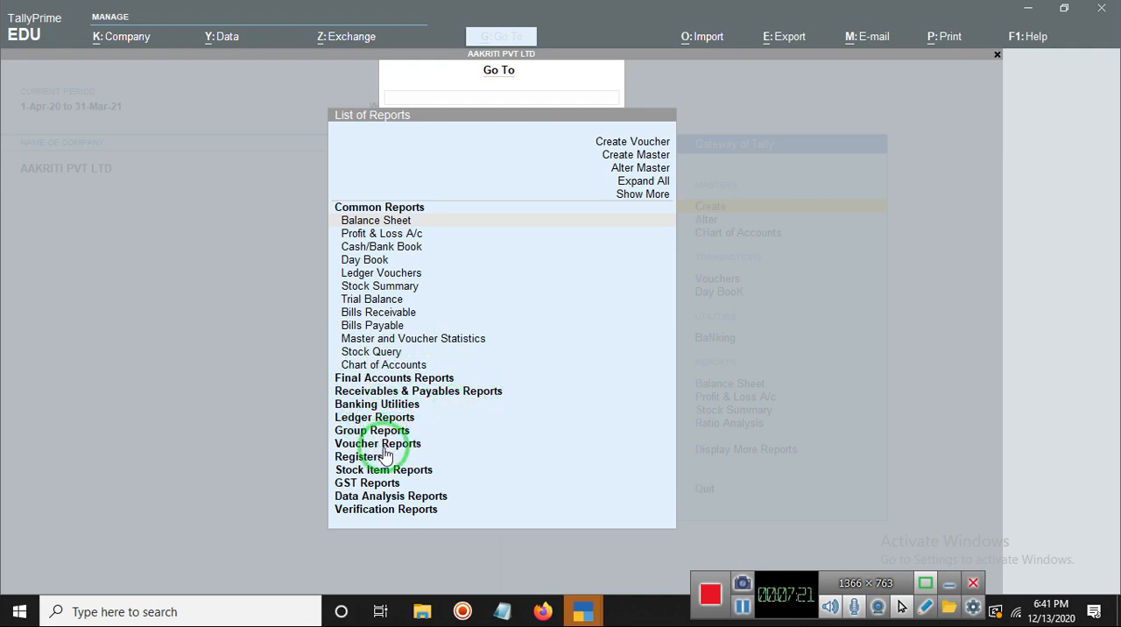
click(363, 466)
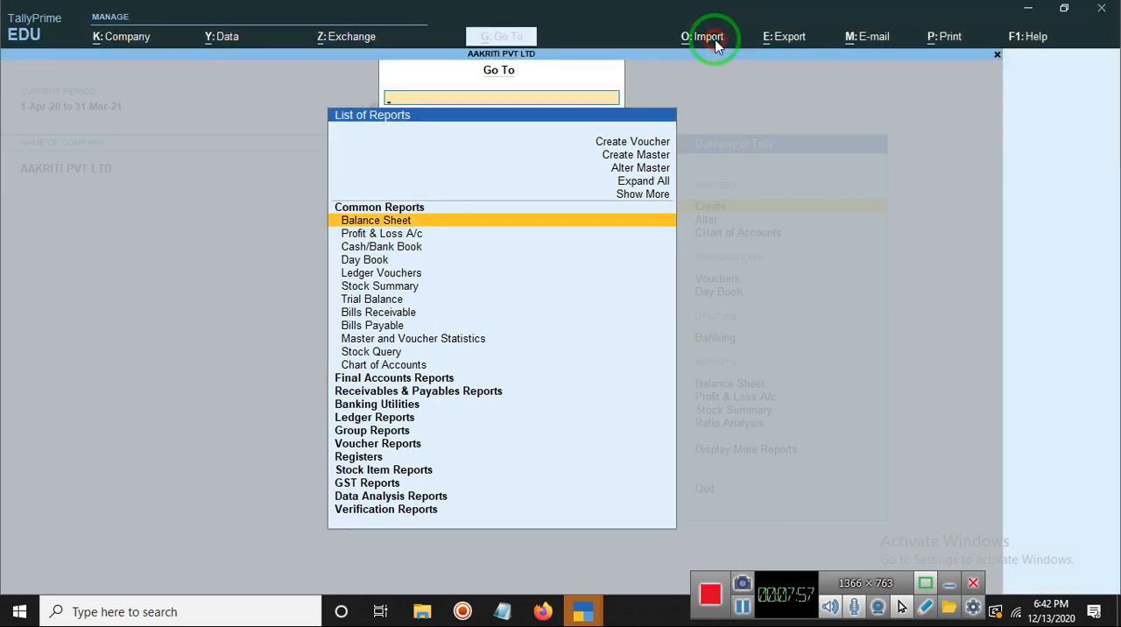
Step: Examine the options offered for importing, exporting, e-mailing and printing company data and reports
click(716, 40)
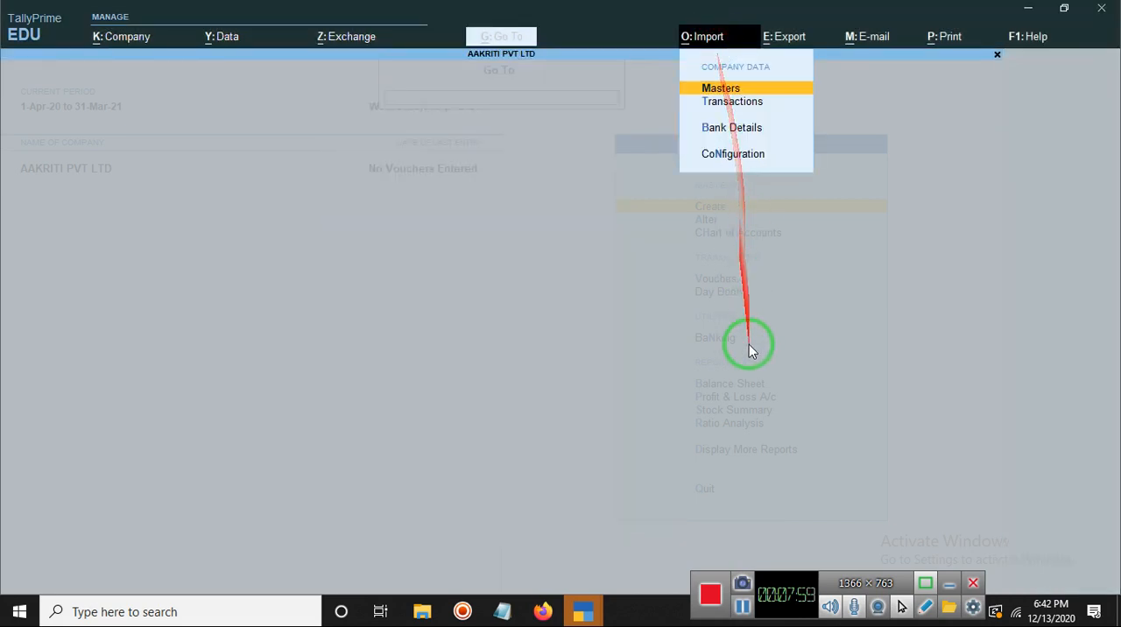
click(744, 608)
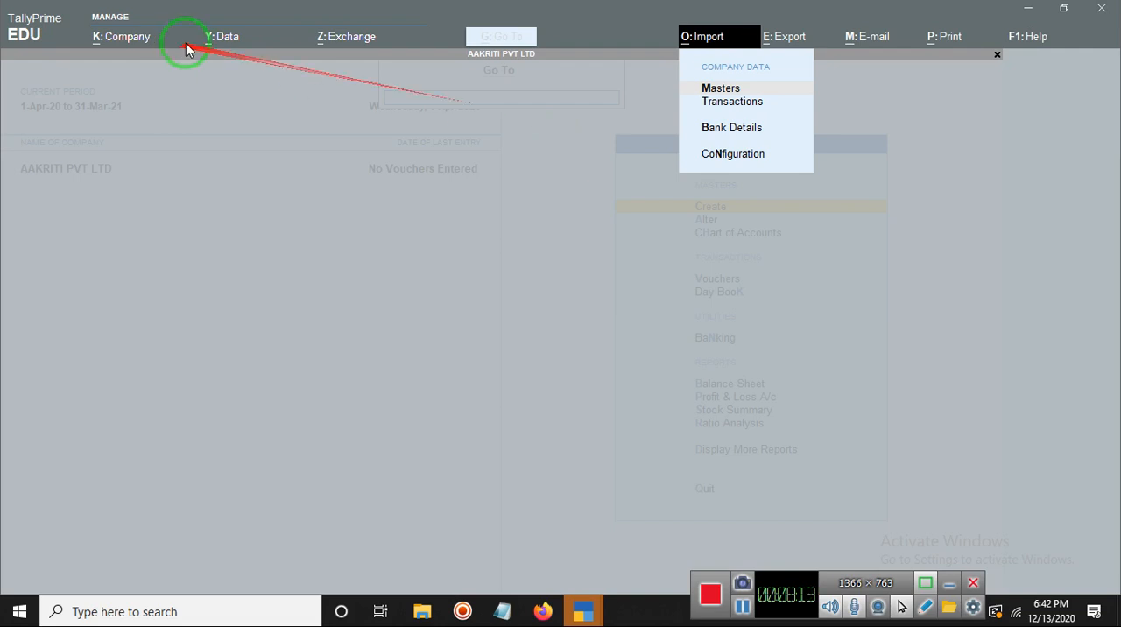
click(799, 38)
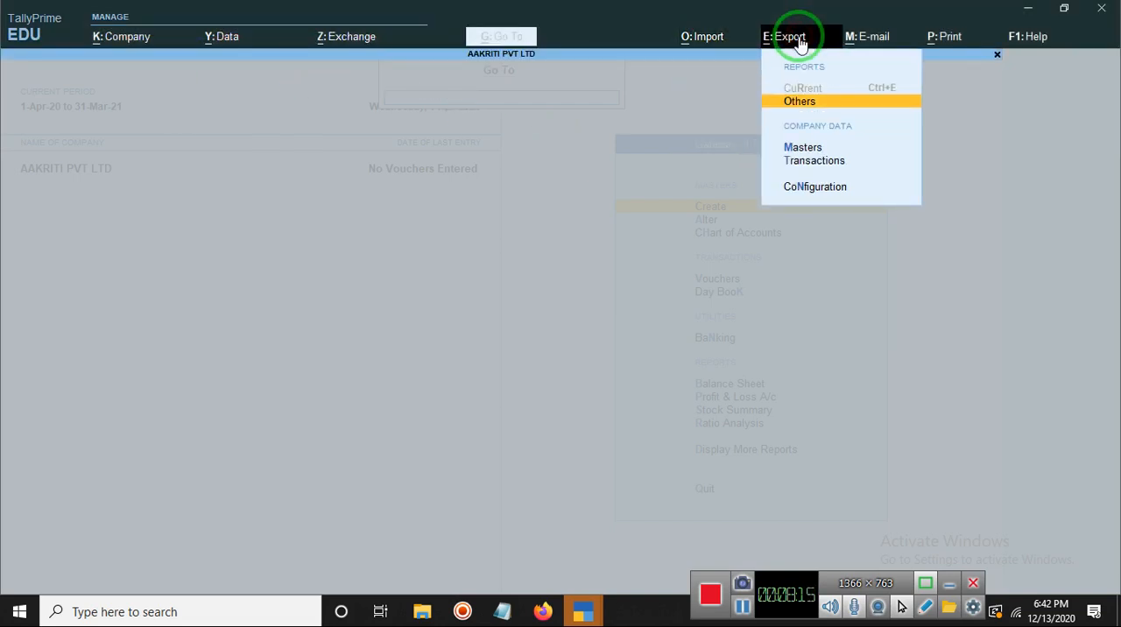
click(703, 40)
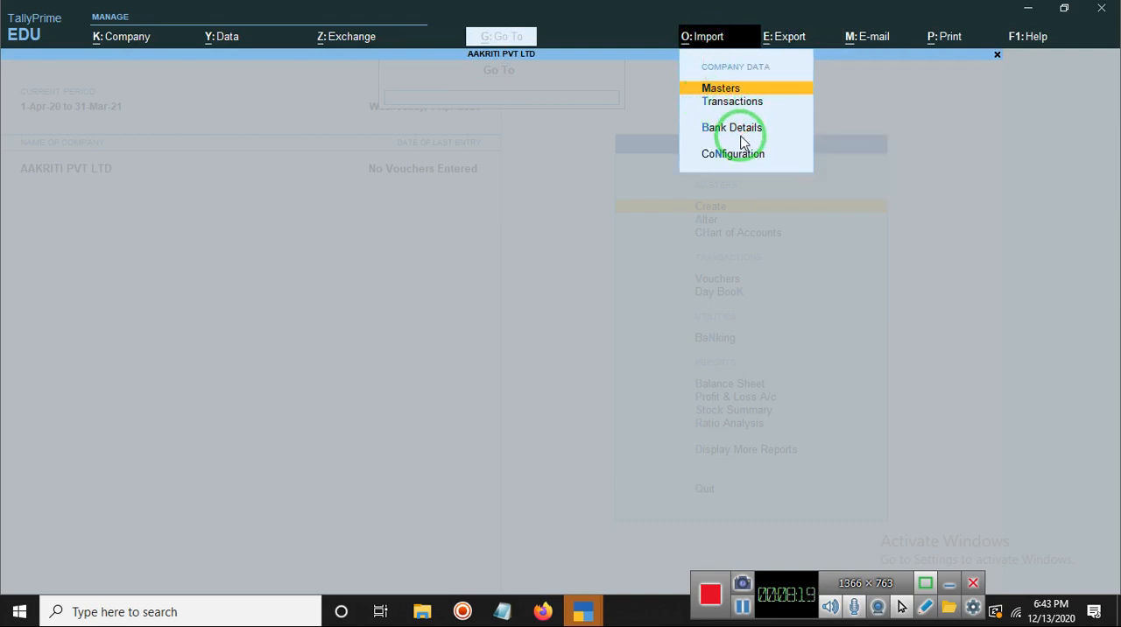
click(786, 39)
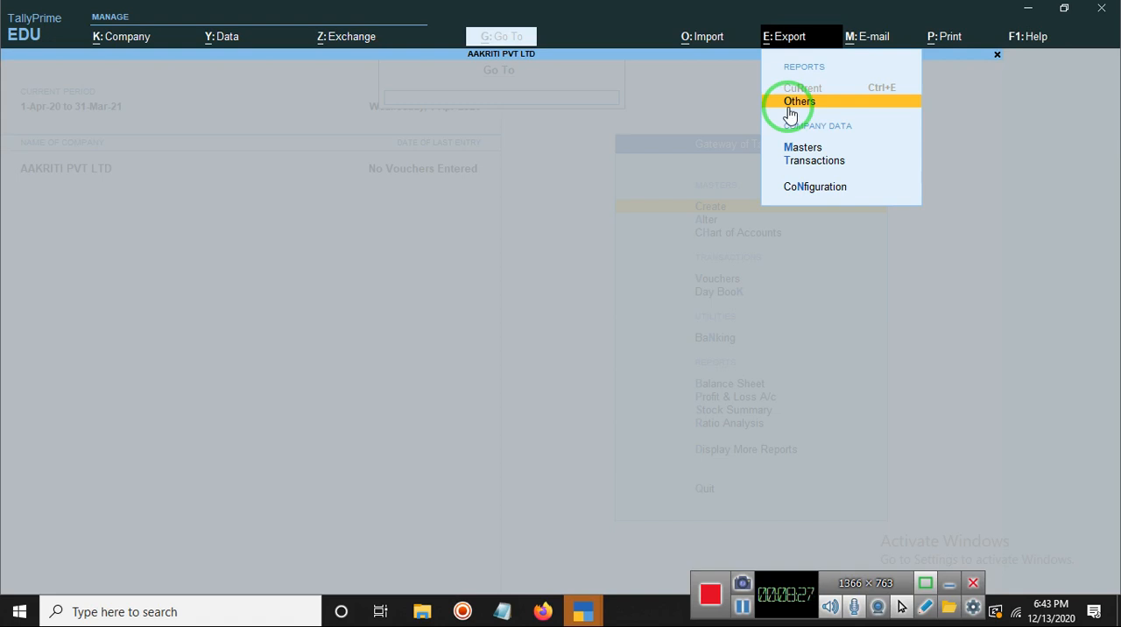
click(867, 40)
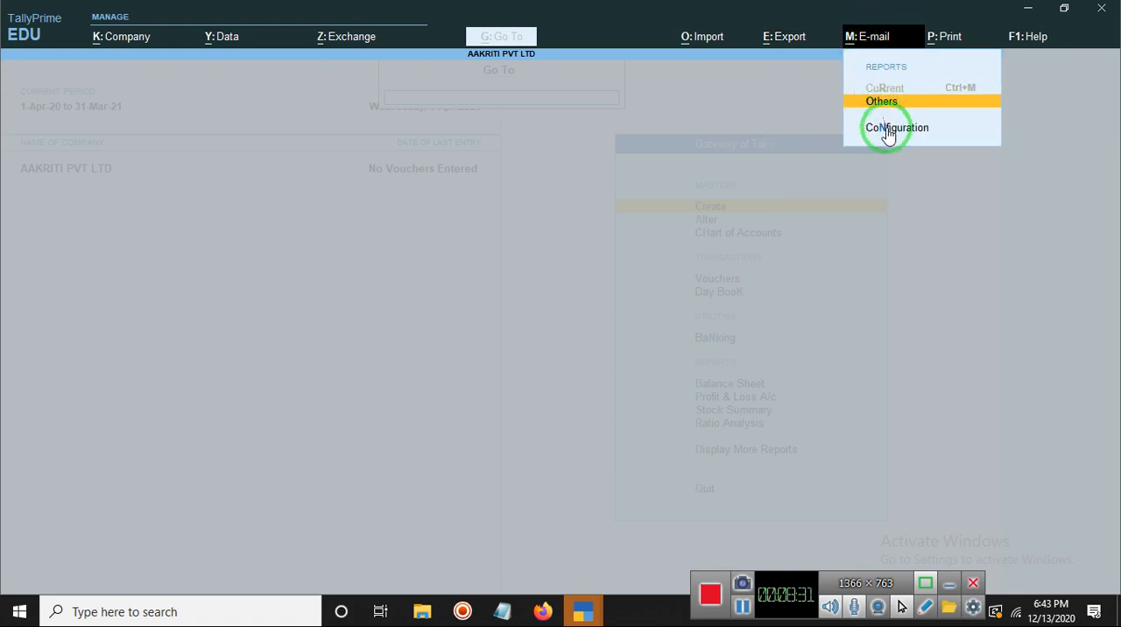
click(953, 40)
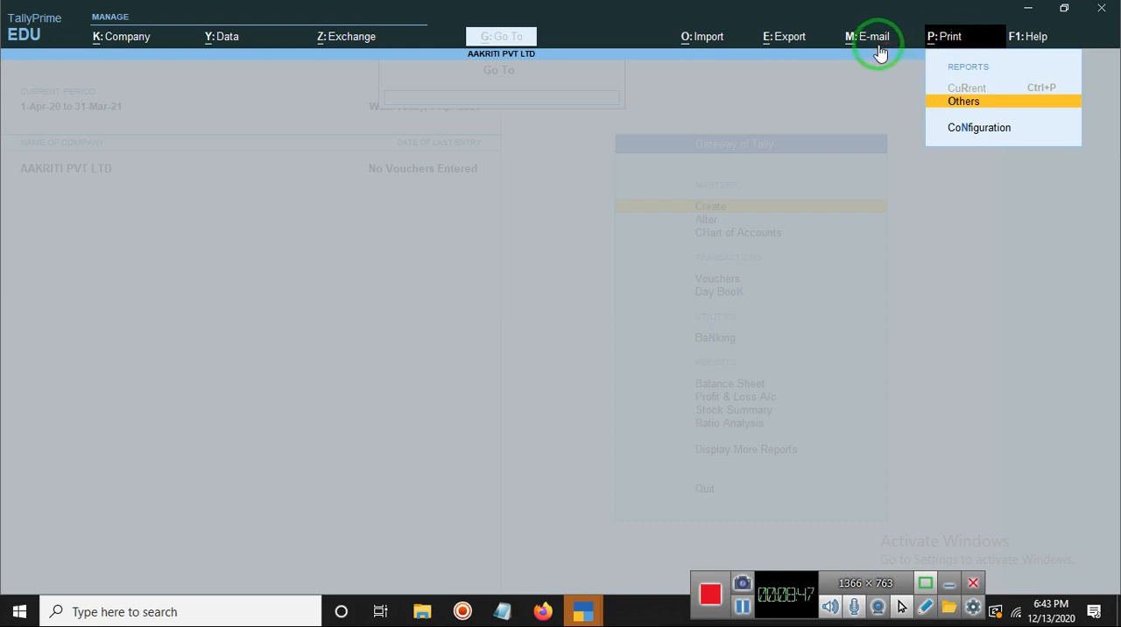
Step: Examine the help options, including troubleshooting and the license and language settings
click(1033, 39)
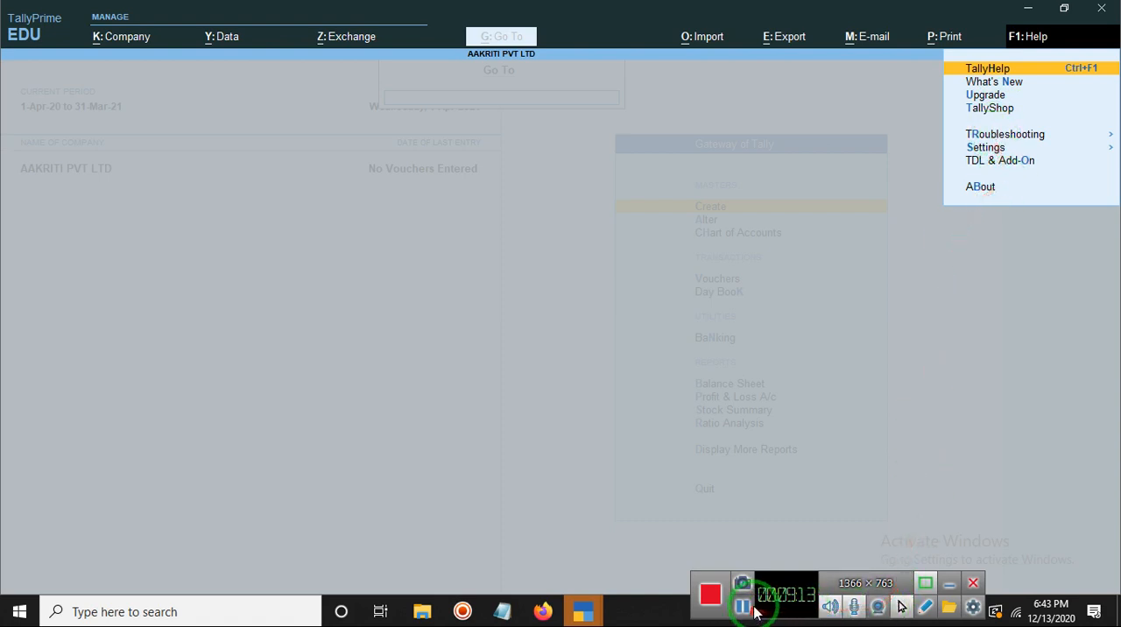
click(1112, 135)
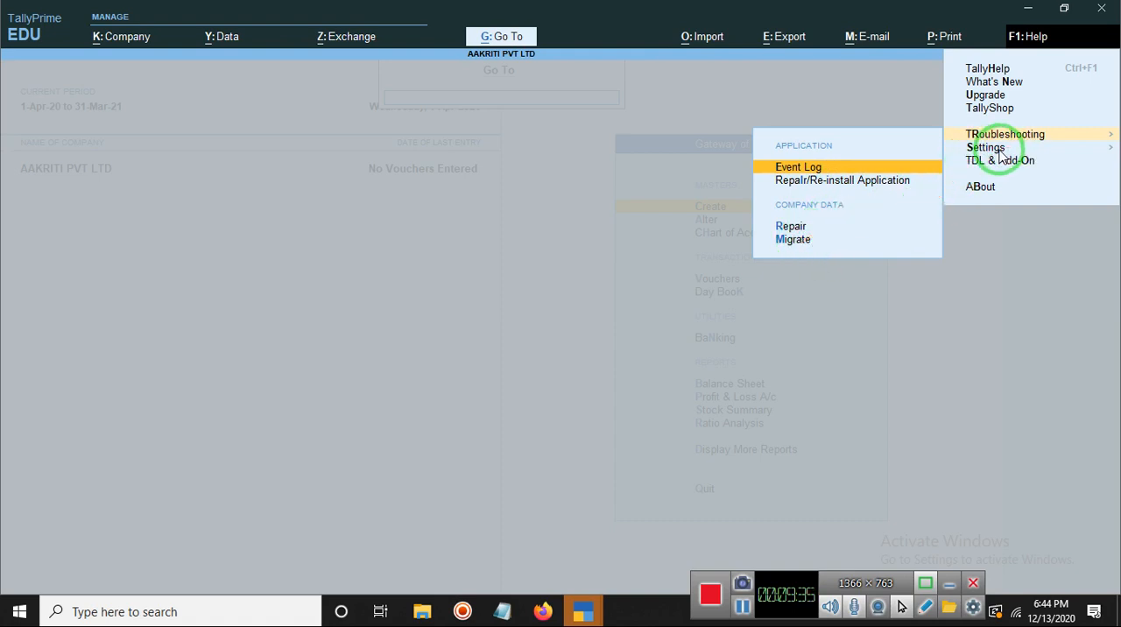
key(Escape)
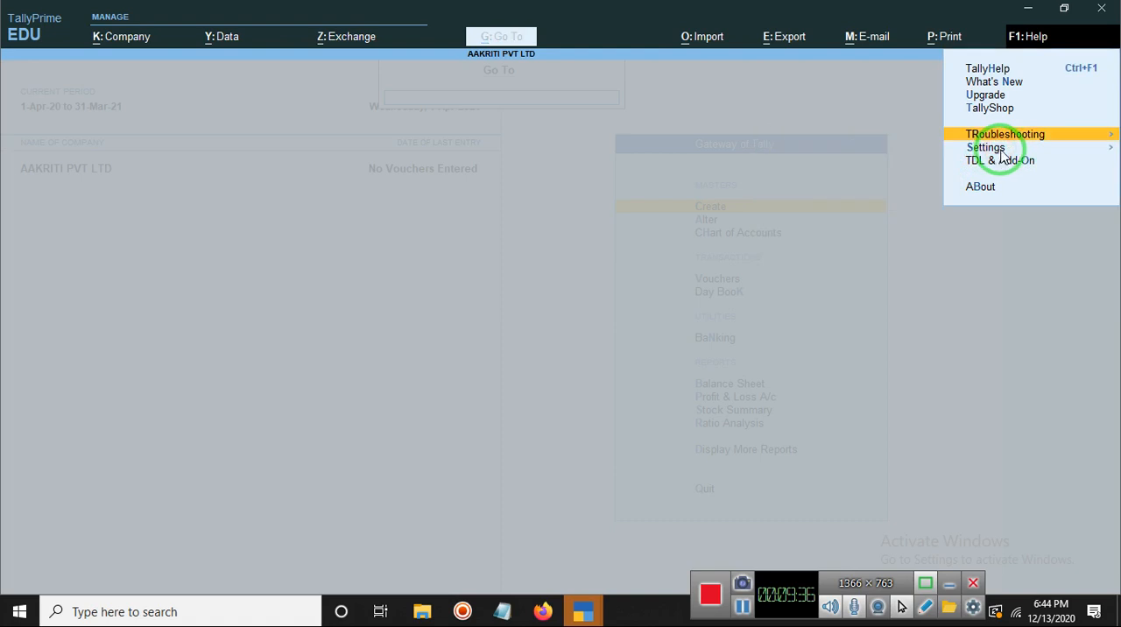
click(1109, 149)
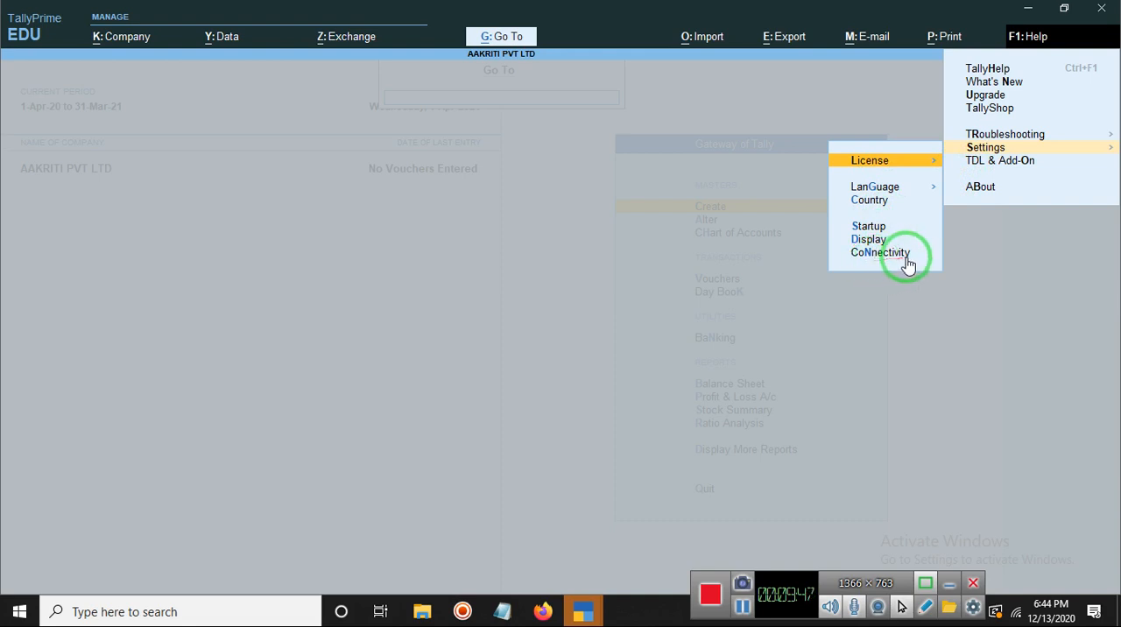
click(935, 162)
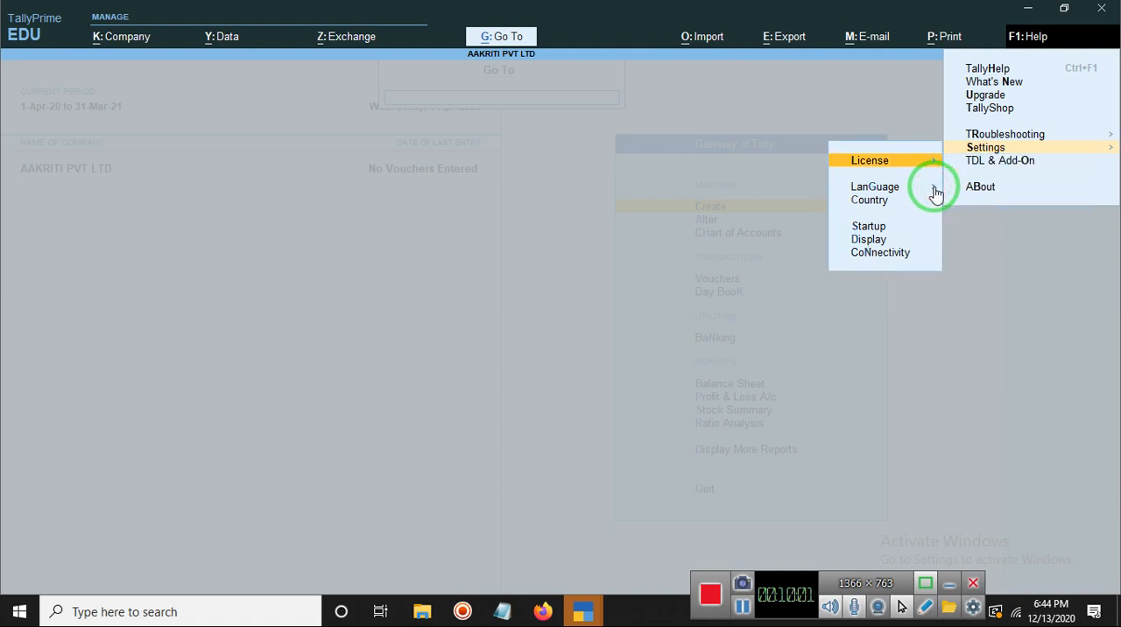
click(935, 190)
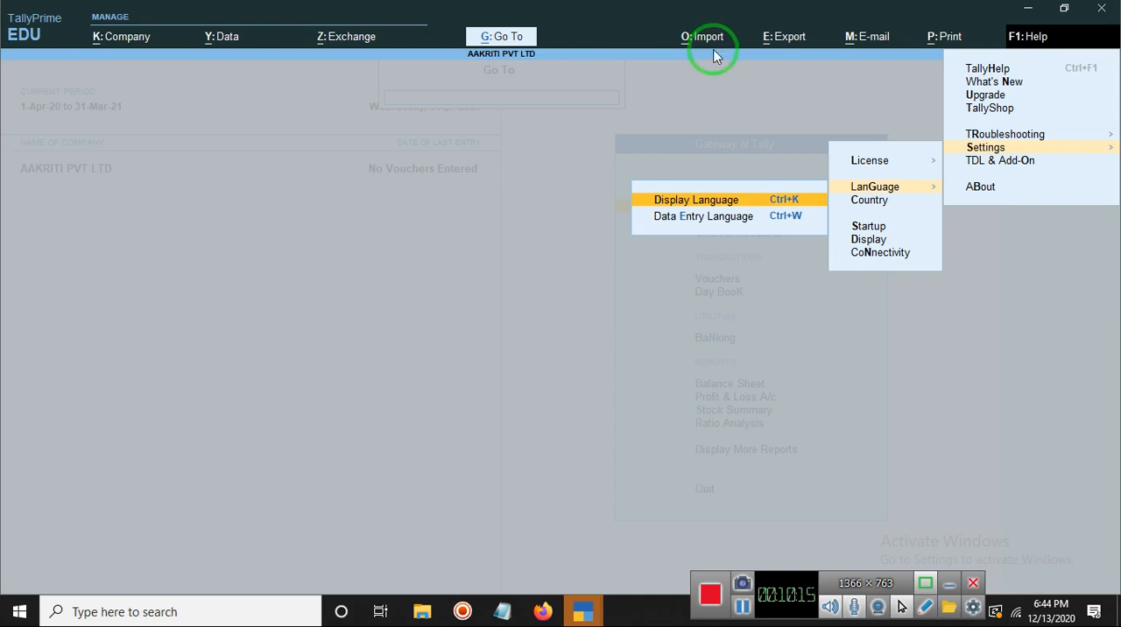
Step: View the languages available for data entry without choosing a different one
click(790, 221)
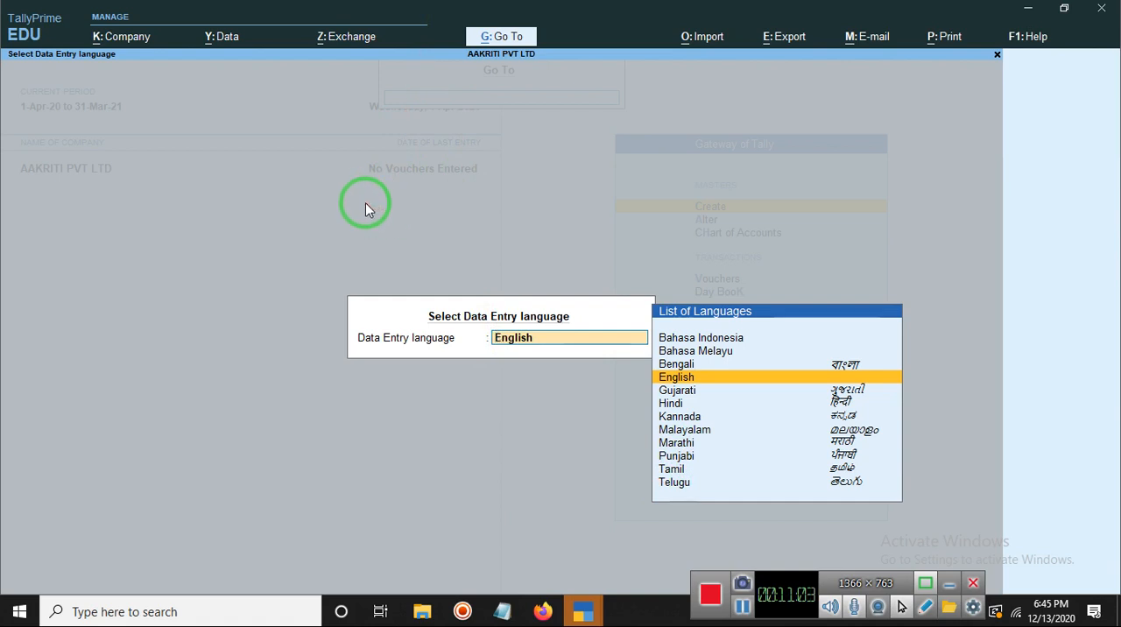
key(BackSpace)
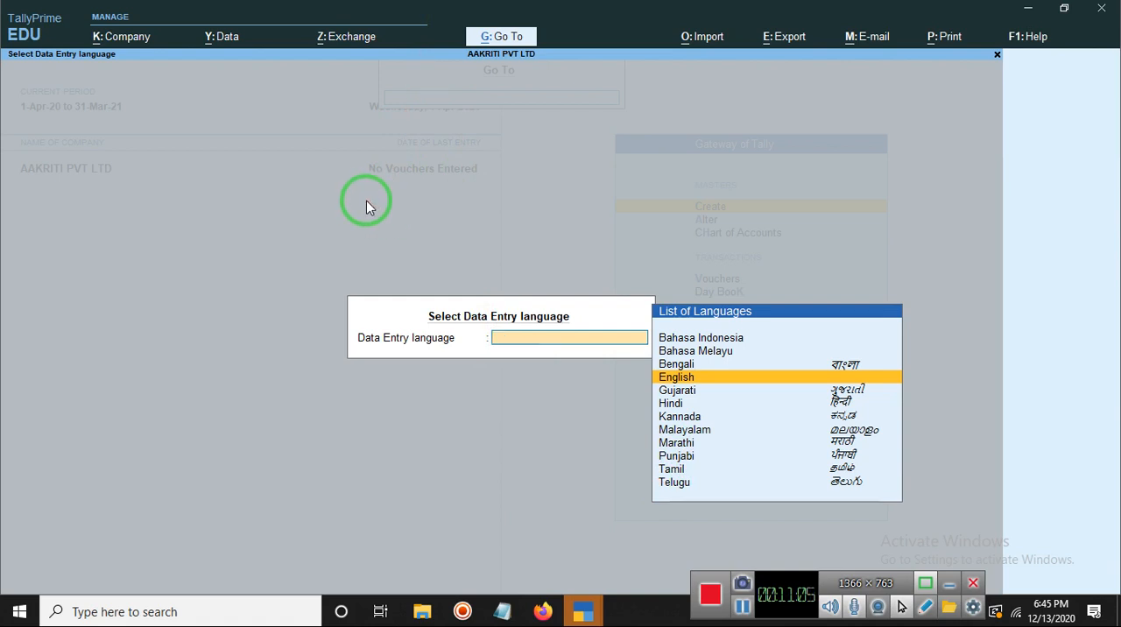
key(alt+g)
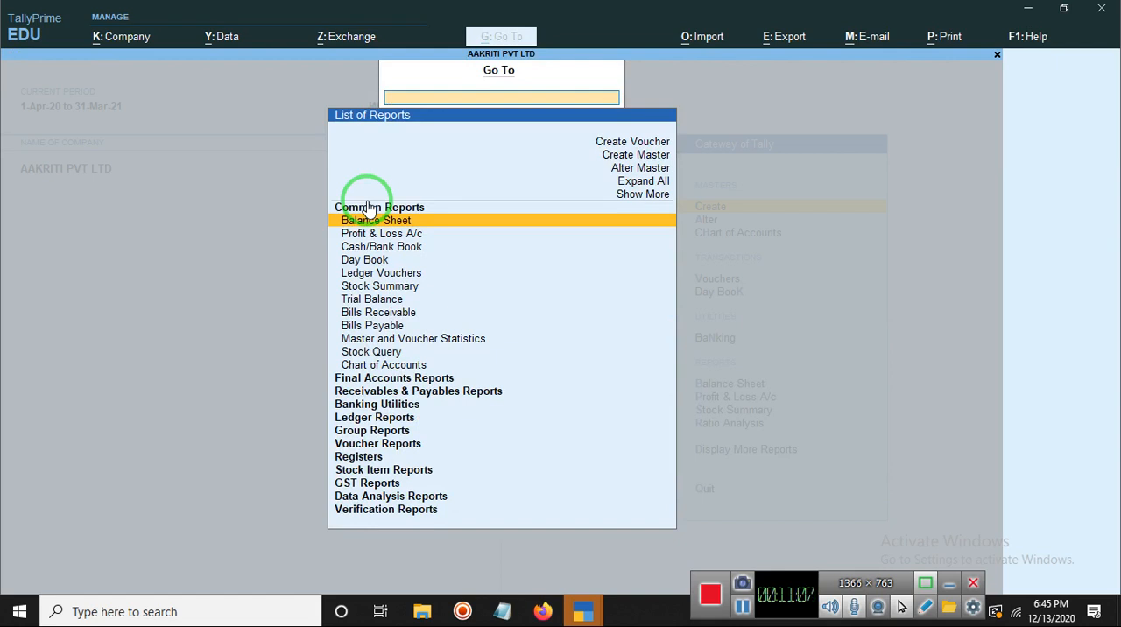
Step: Leave the Gateway of Tally for the license options and continue in Educational Mode again
key(Escape)
key(Escape)
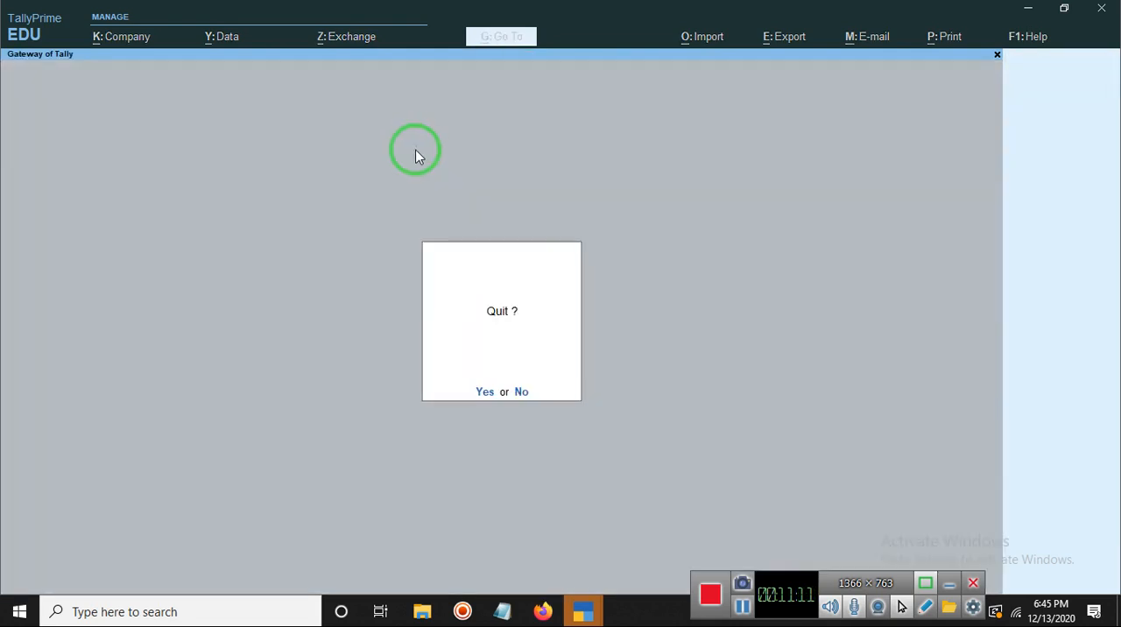
key(Return)
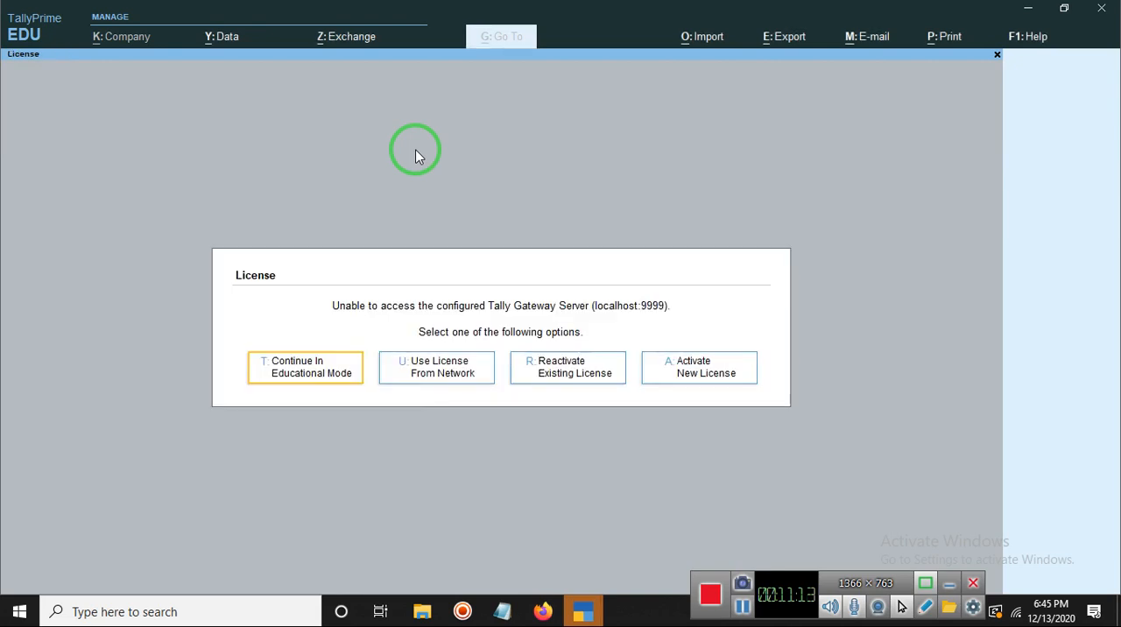
click(291, 370)
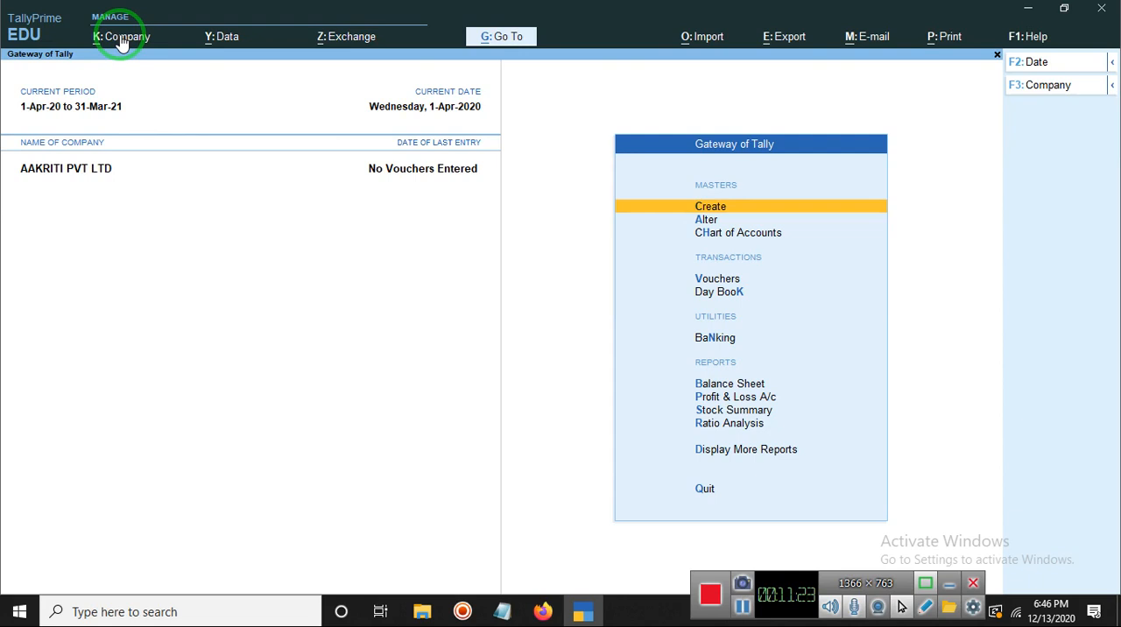
Step: Choose English as the display language
key(ctrl)
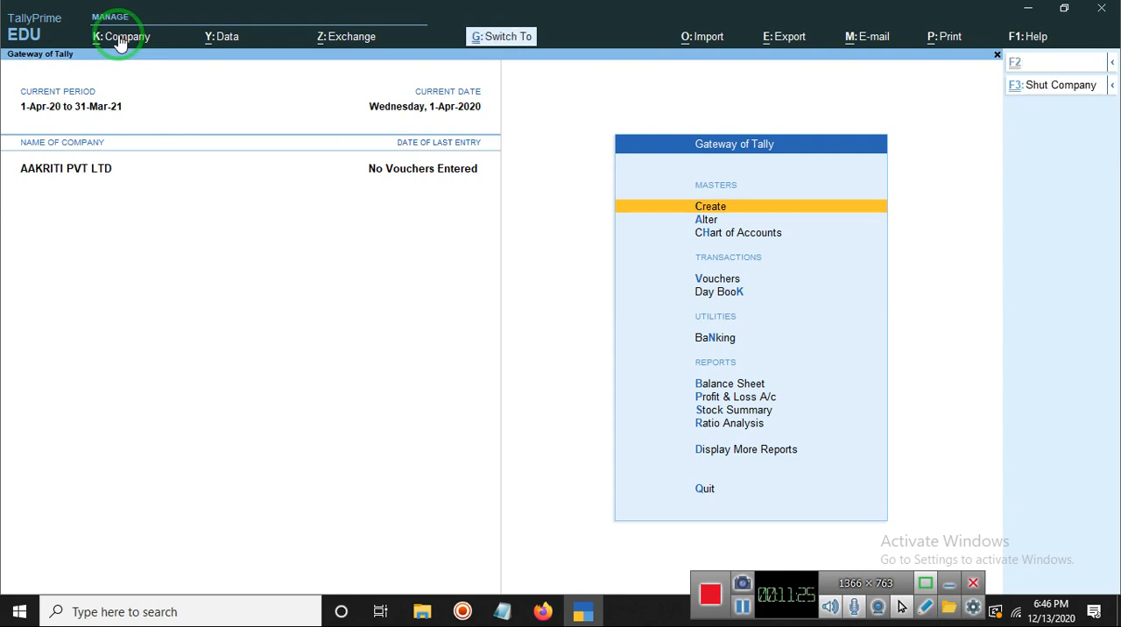
key(ctrl+k)
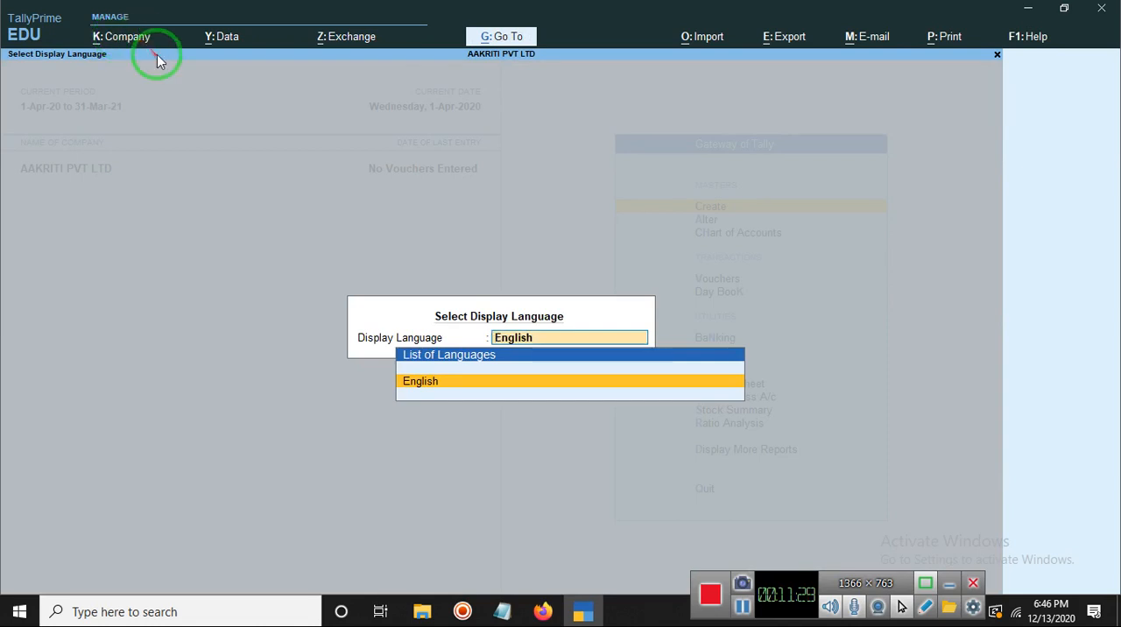
click(470, 385)
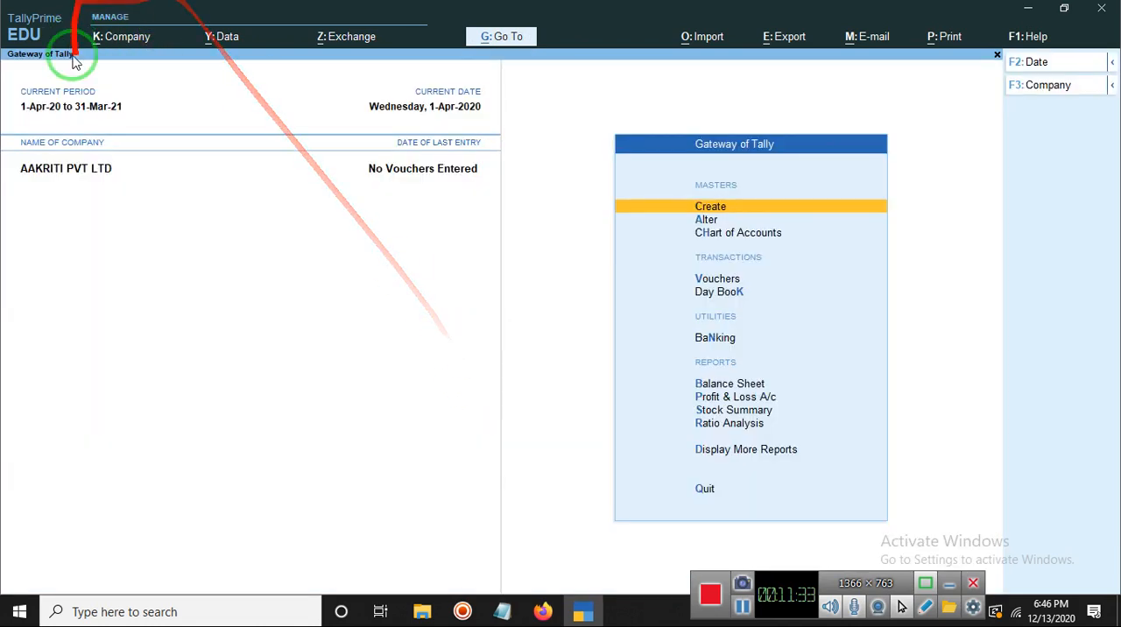
Step: Open a blank Company Creation form for a new company
click(740, 609)
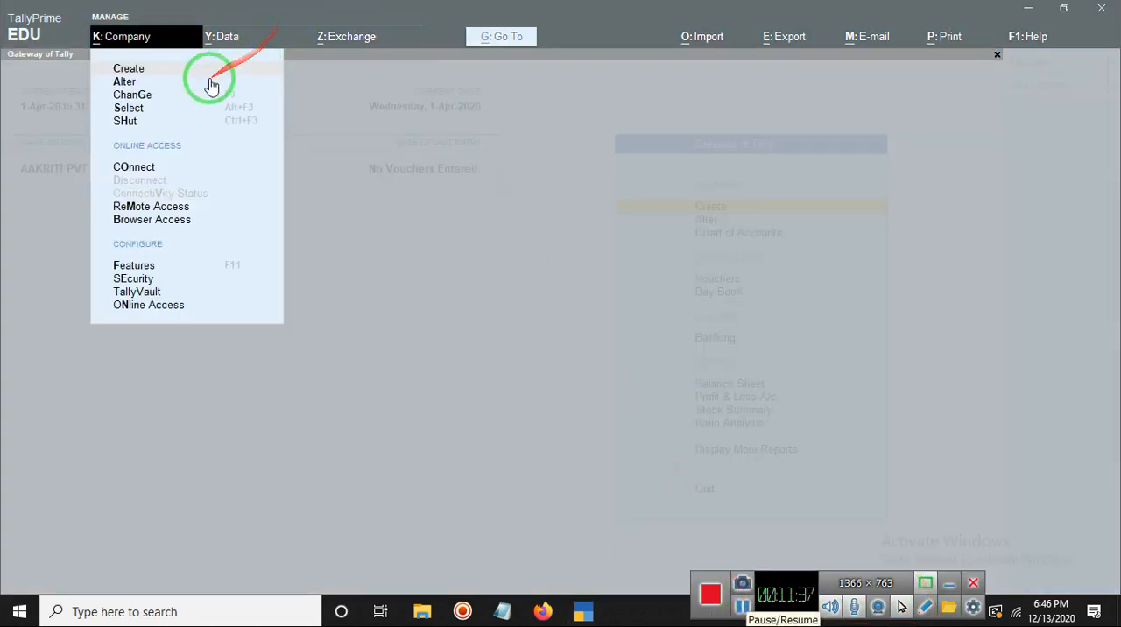
click(155, 70)
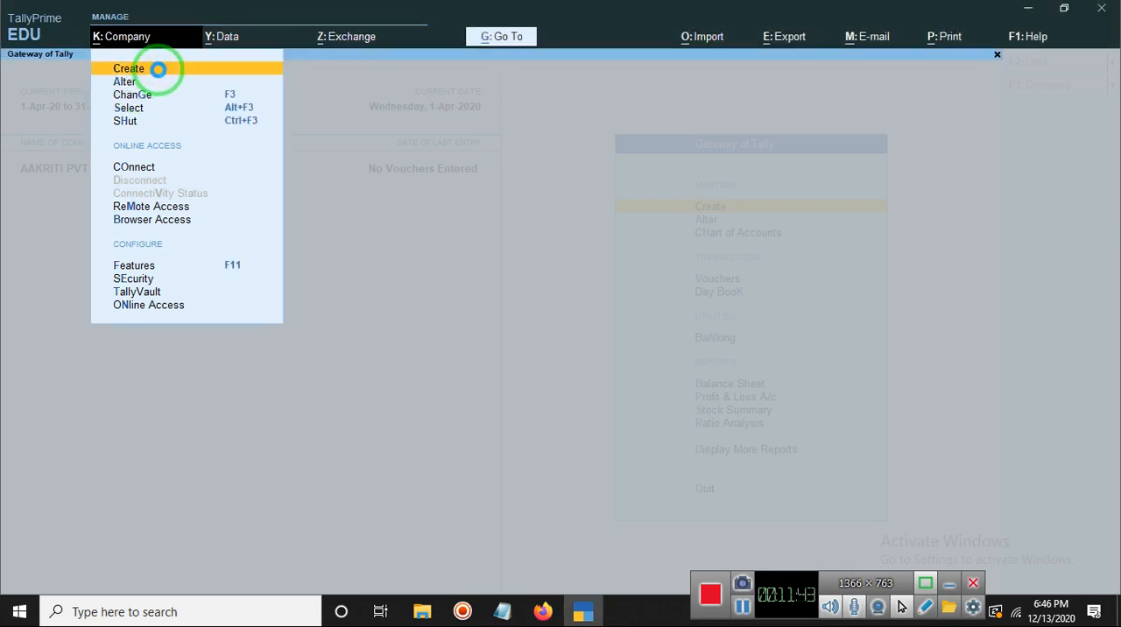
click(158, 69)
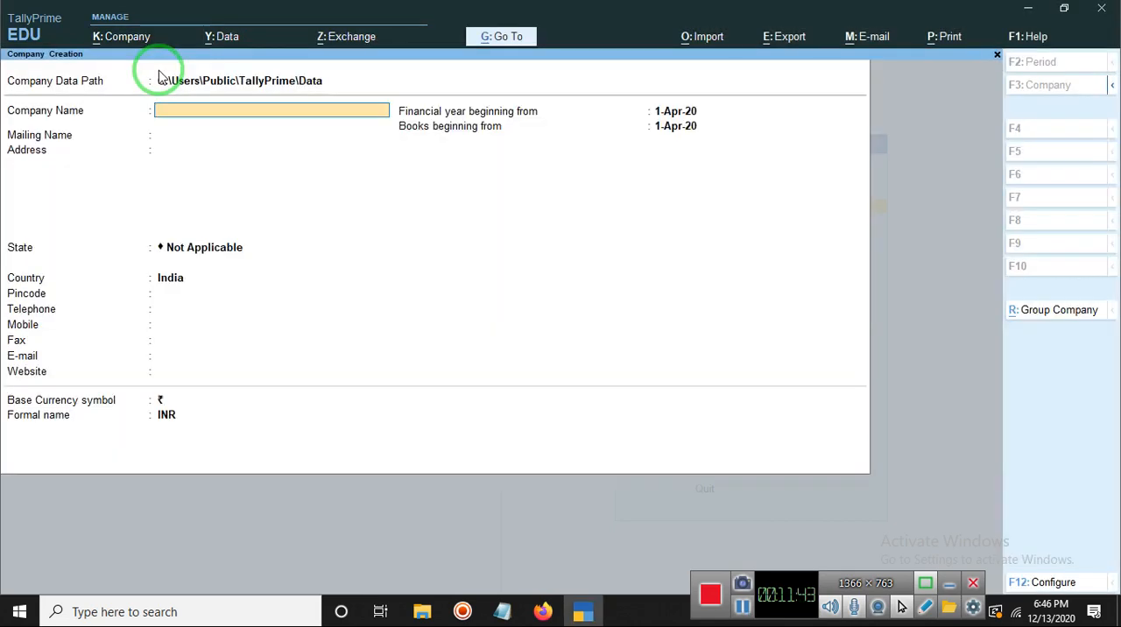
Step: Enter Finacial Company as the company name and mailing name, keeping the default company data path
click(176, 112)
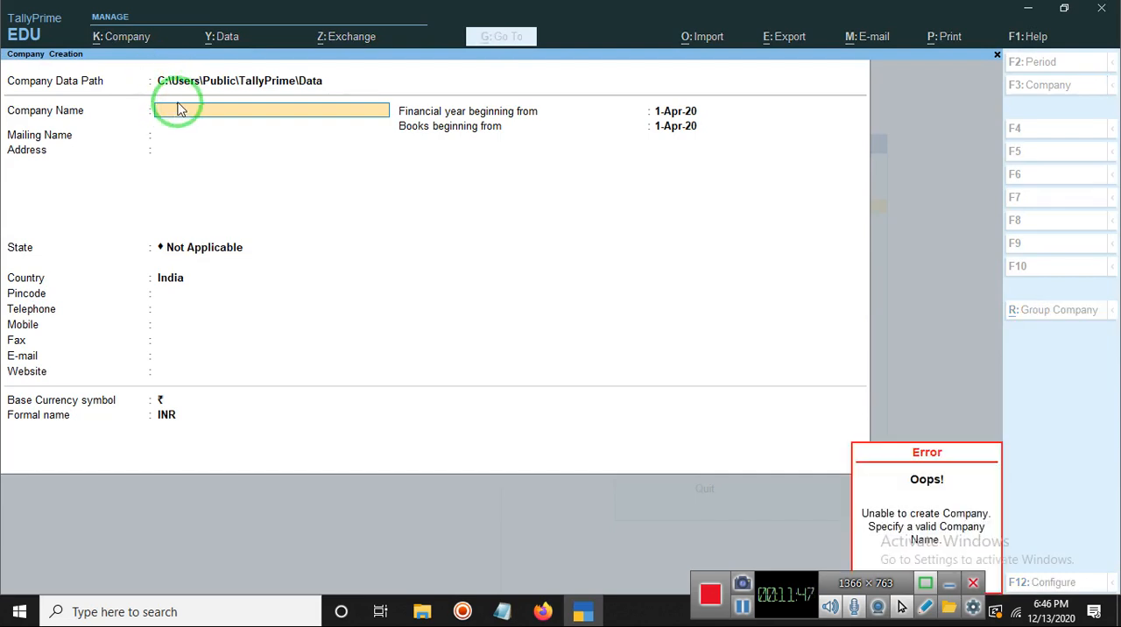
text(Fi)
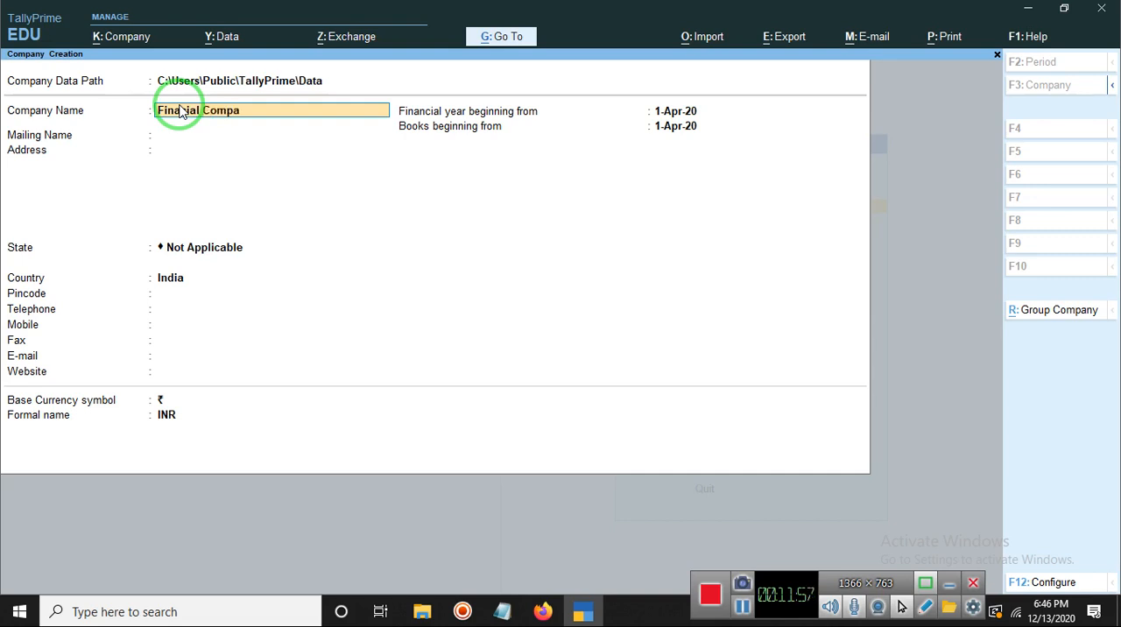
text(na)
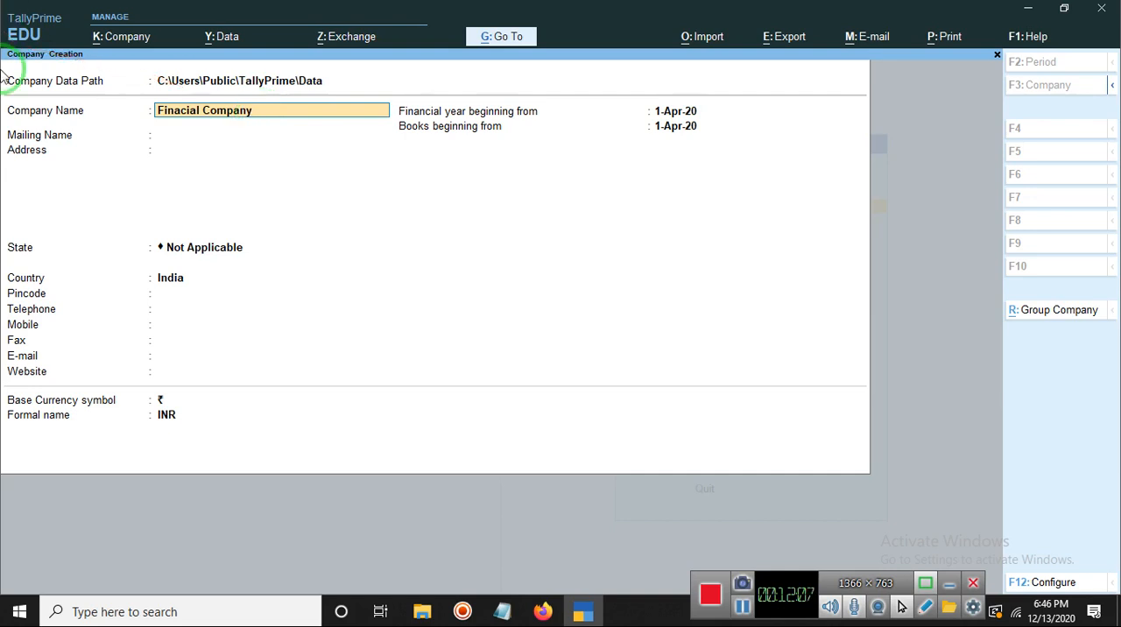
click(214, 137)
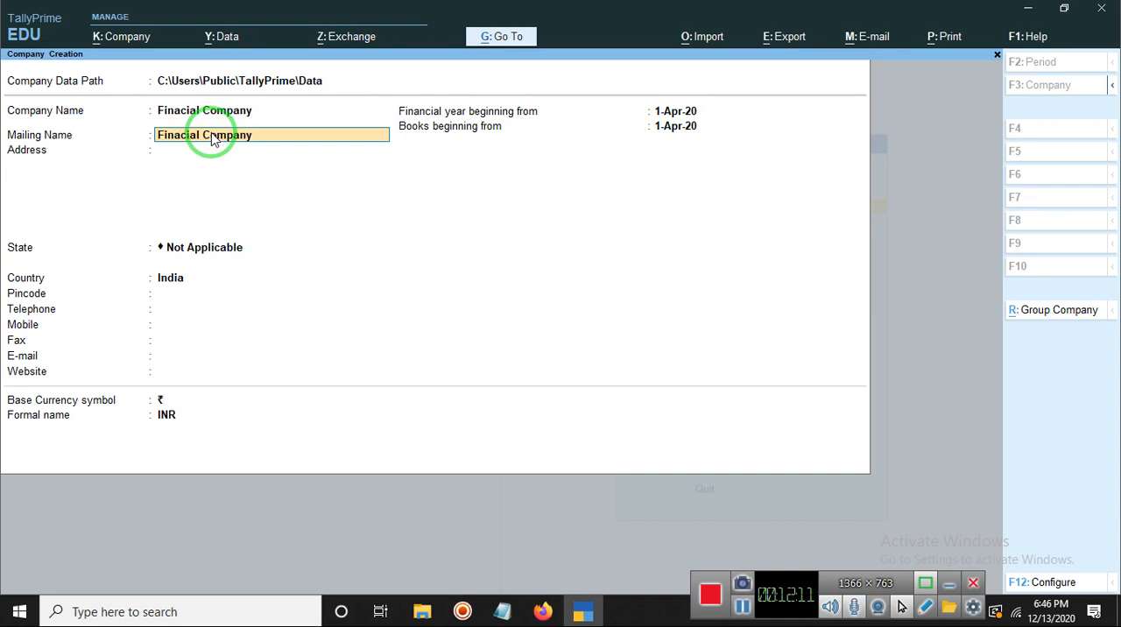
click(248, 144)
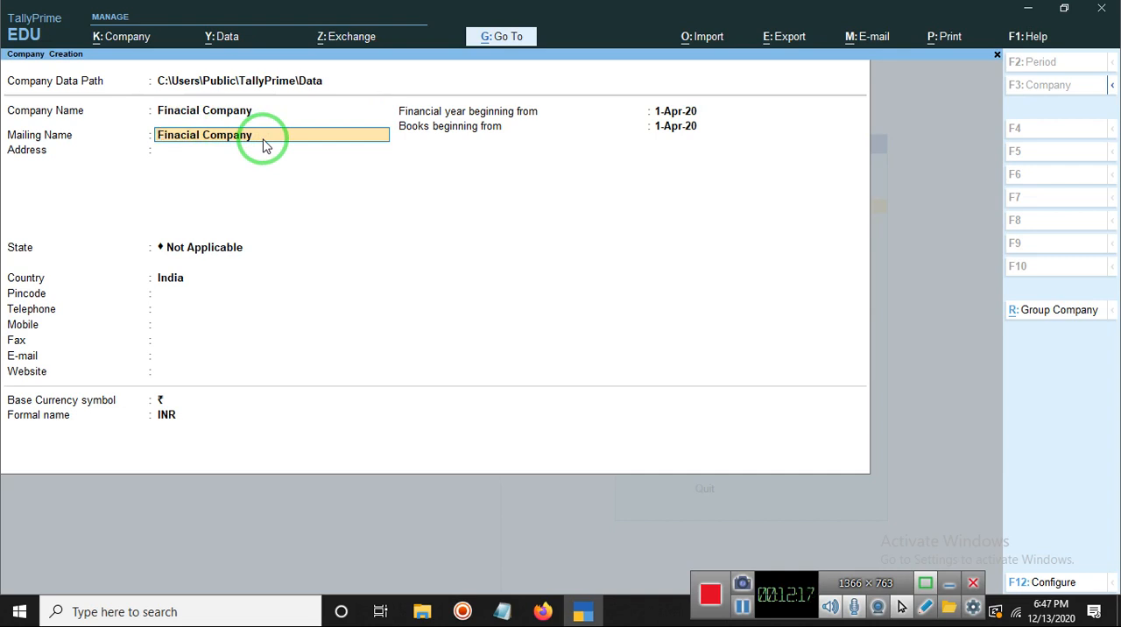
click(165, 87)
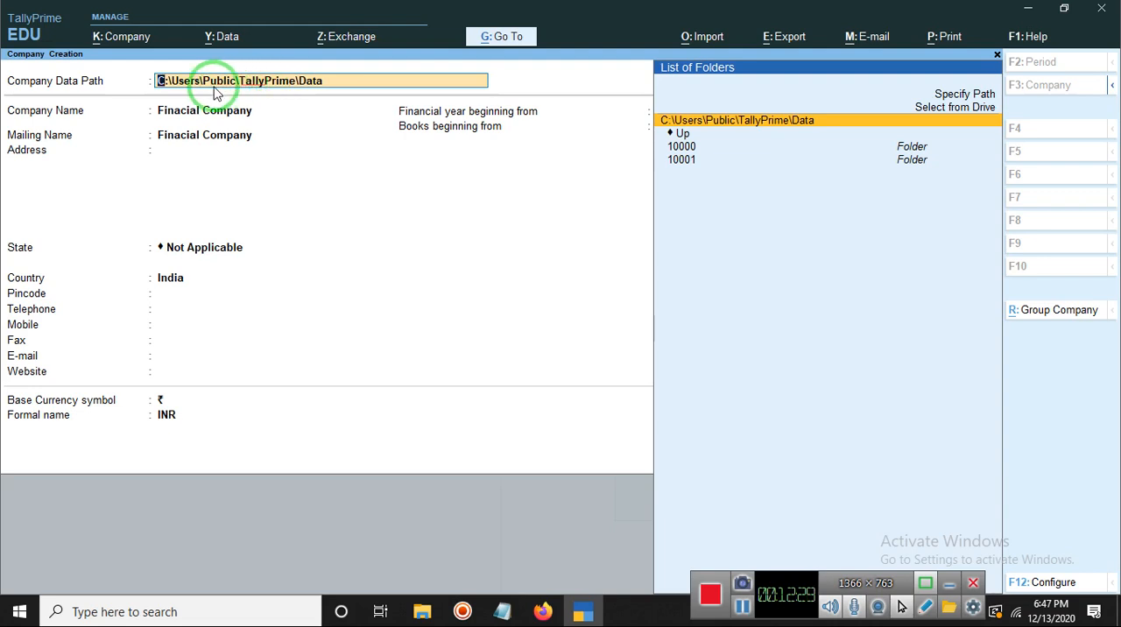
click(171, 108)
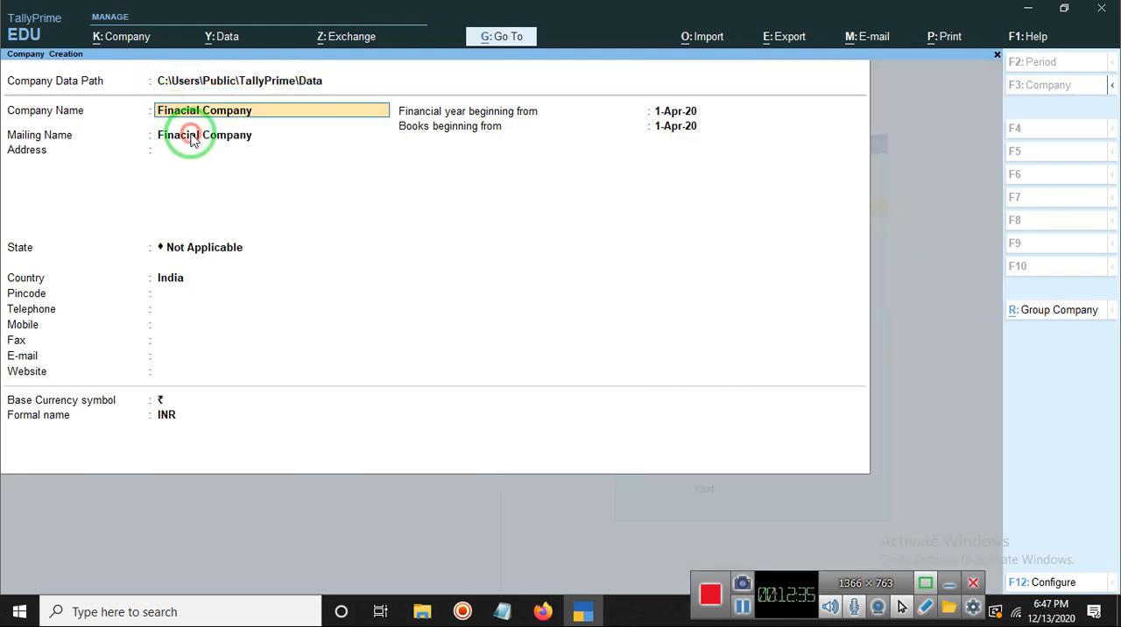
Step: Fill in the company's address below the mailing name, leaving the remaining address lines empty
click(188, 136)
click(187, 154)
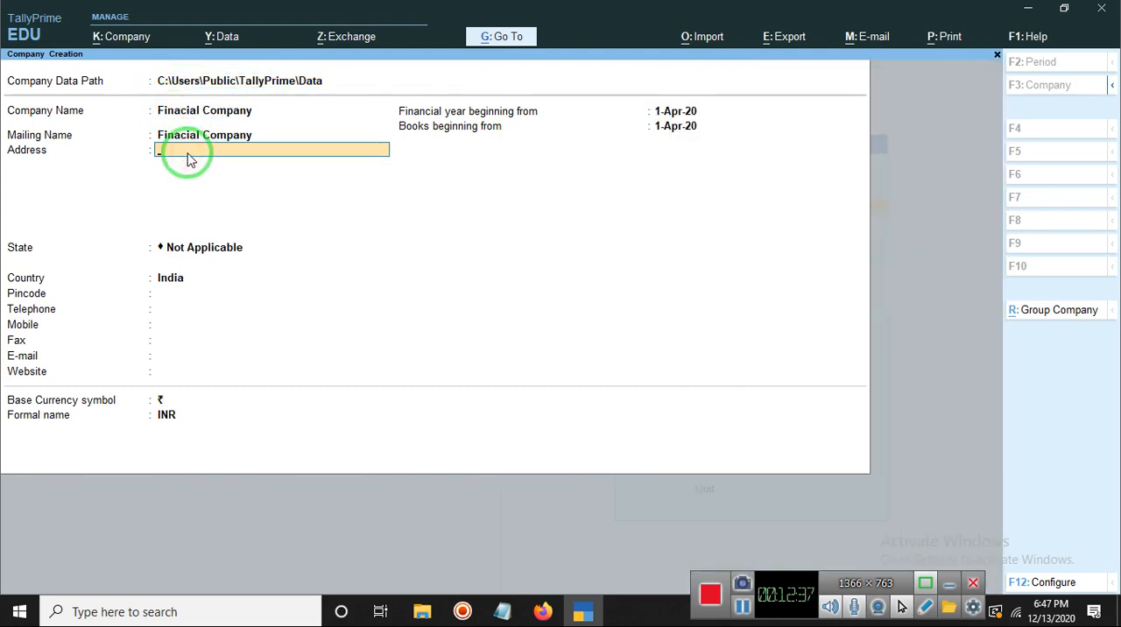
text(Samastipur)
key(Return)
key(Return)
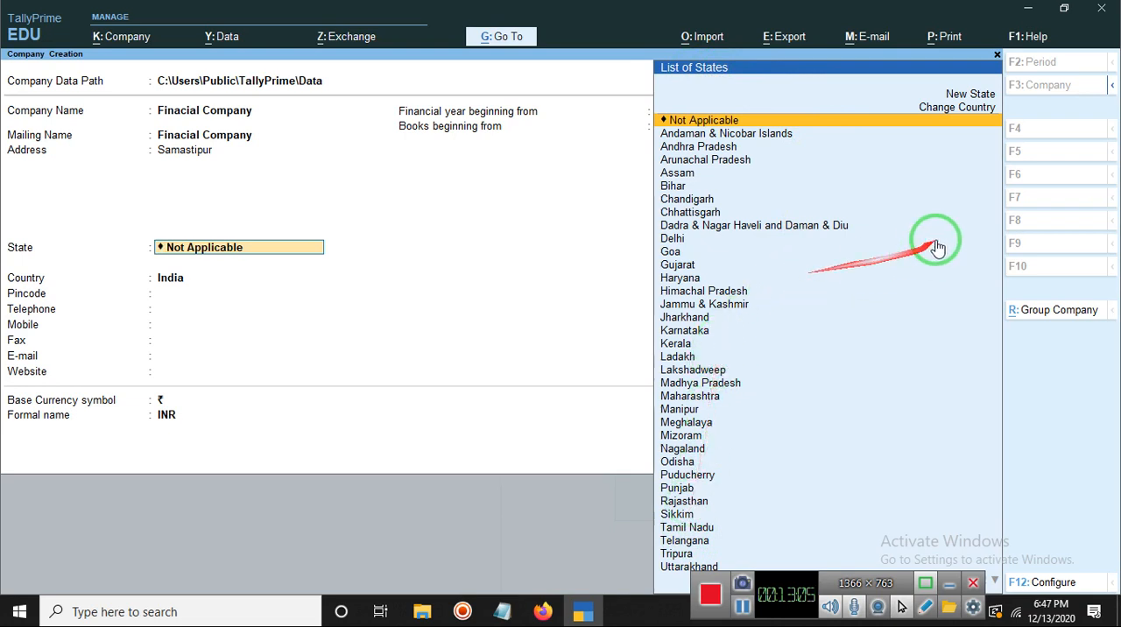
Step: Choose Bihar as the company's state and keep India as its country
click(972, 96)
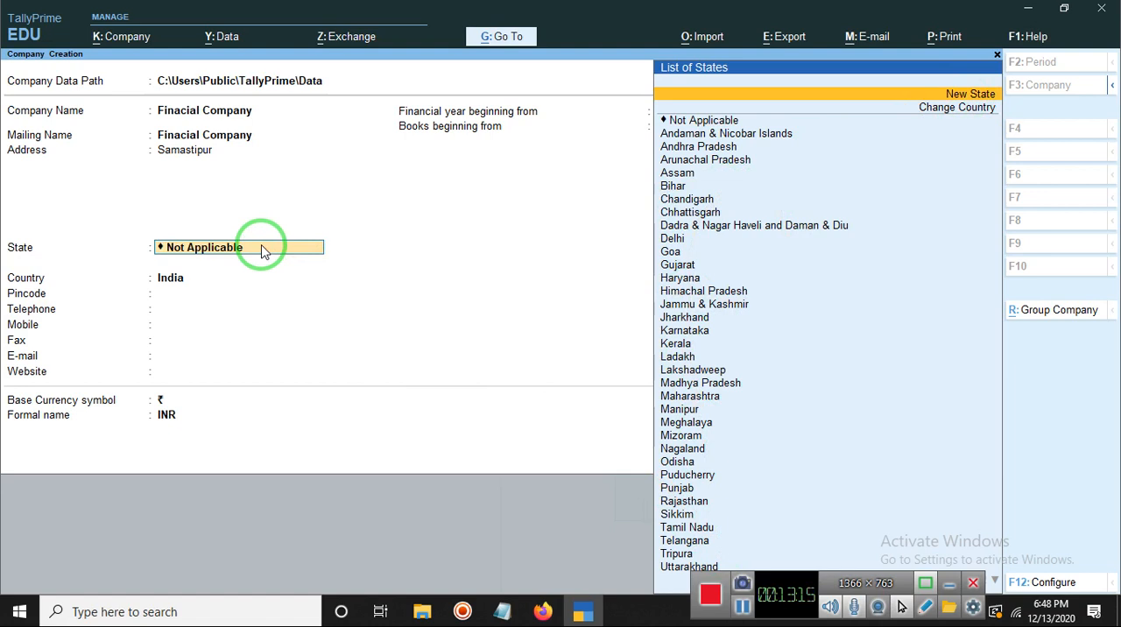
click(664, 187)
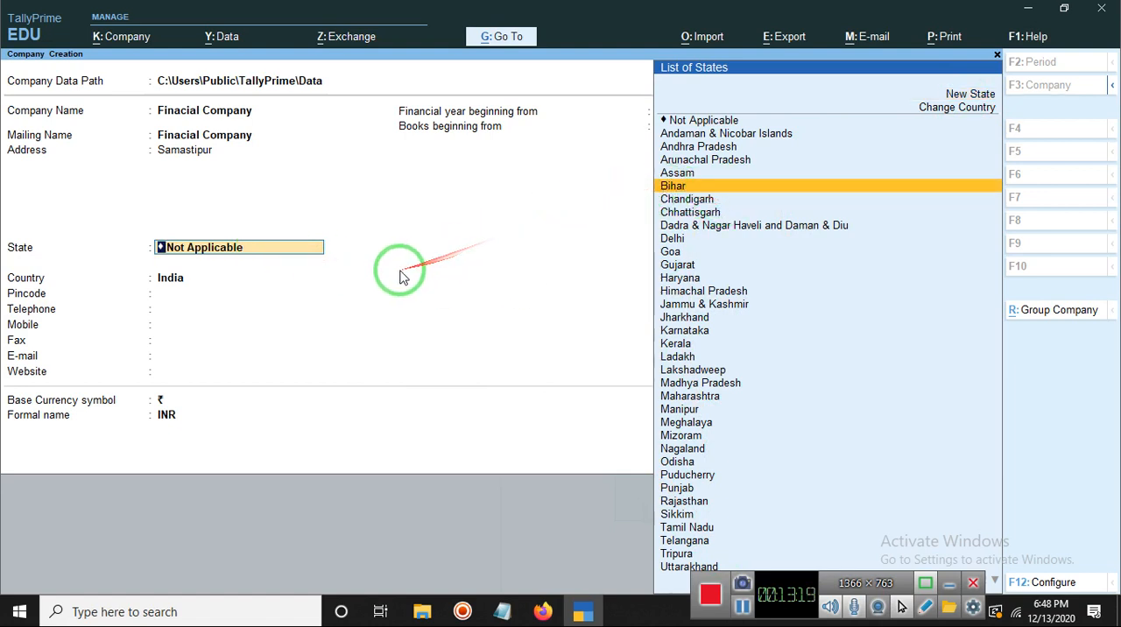
key(Return)
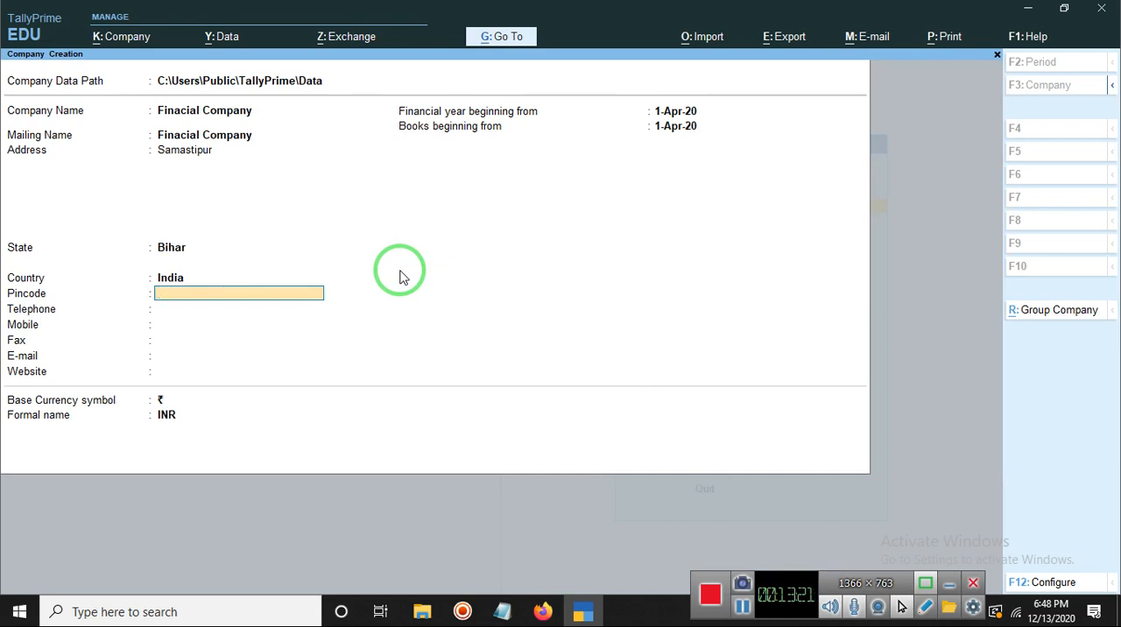
click(170, 279)
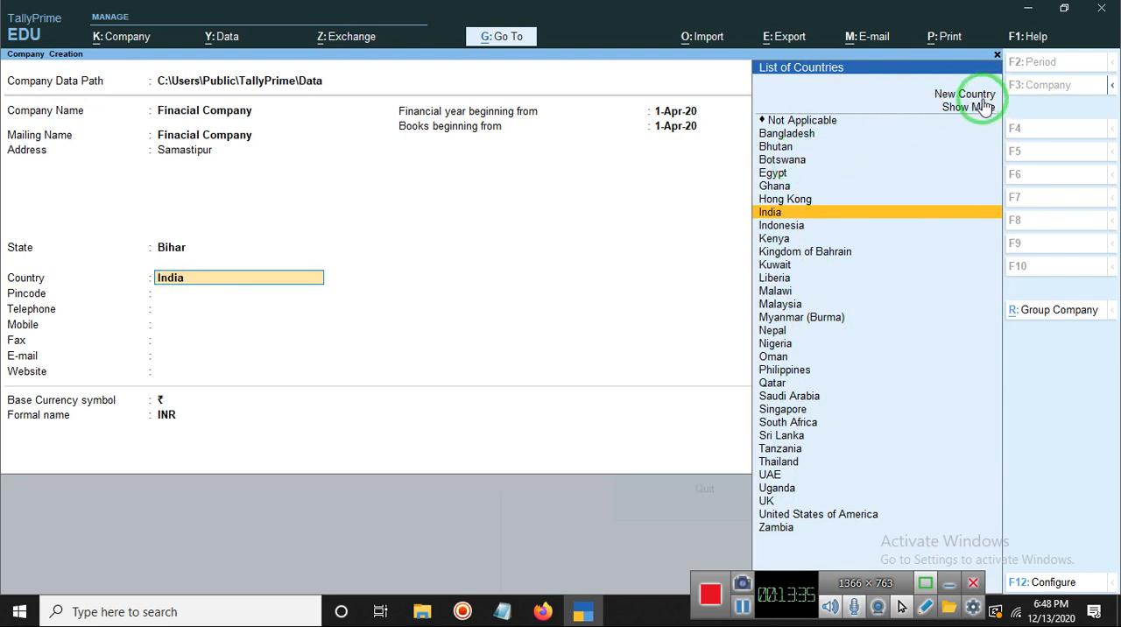
click(550, 293)
key(Return)
key(Return)
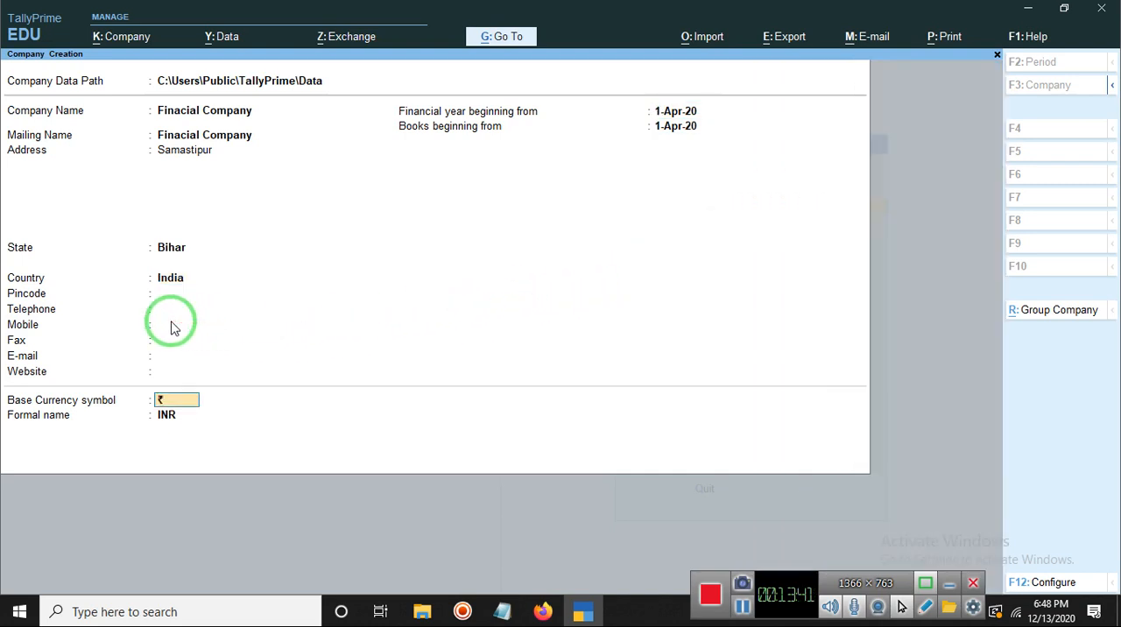
Step: Fill in the company's postal pincode
click(173, 295)
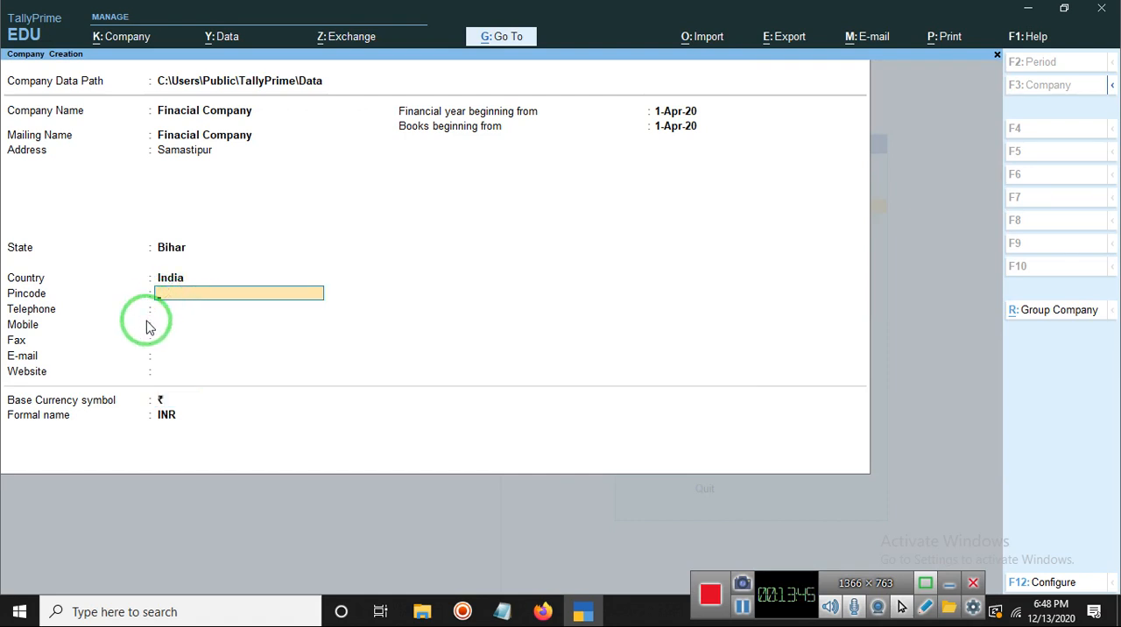
text(848129)
key(Return)
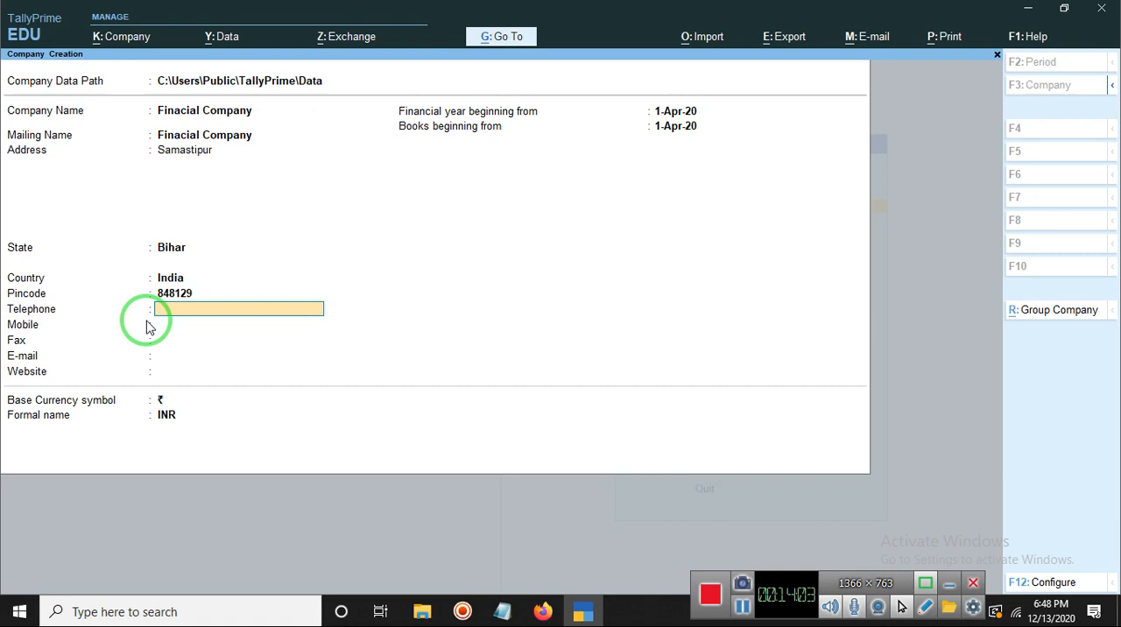
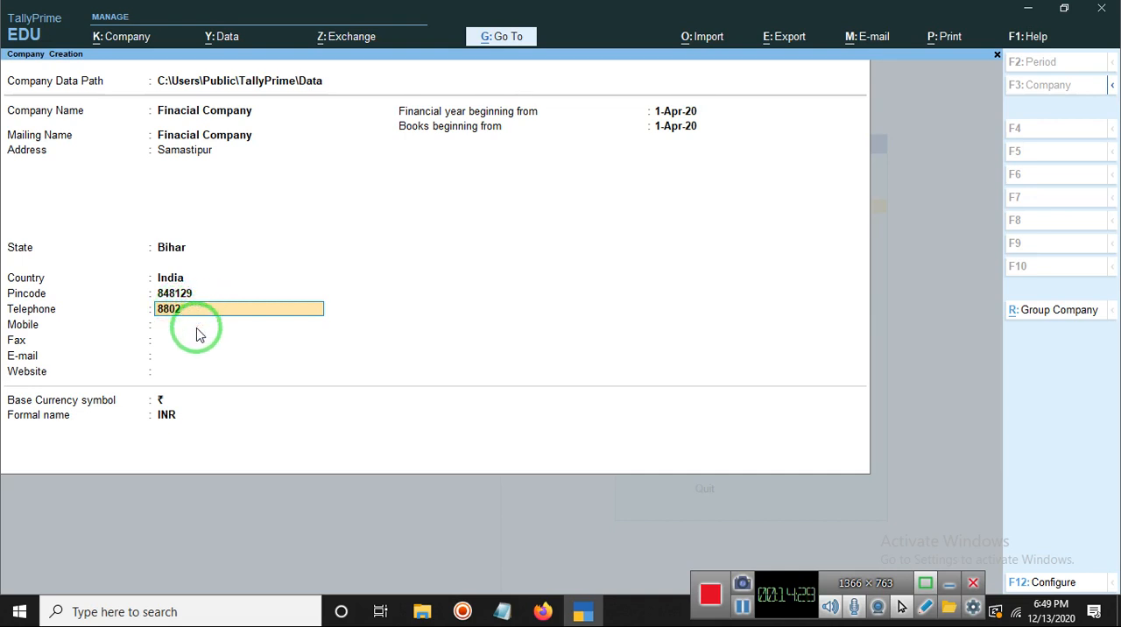
Step: Enter the company's telephone number, correcting the mistyped digits
key(Return)
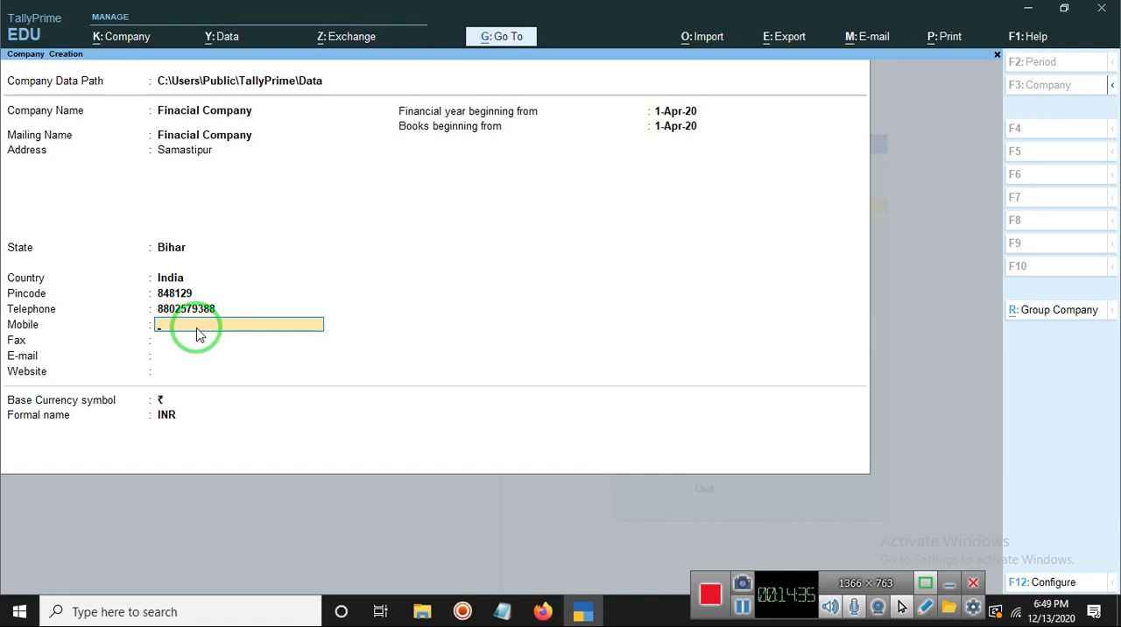
Step: Leave the mobile and fax fields empty and fill in the company's e-mail address
key(Return)
key(Return)
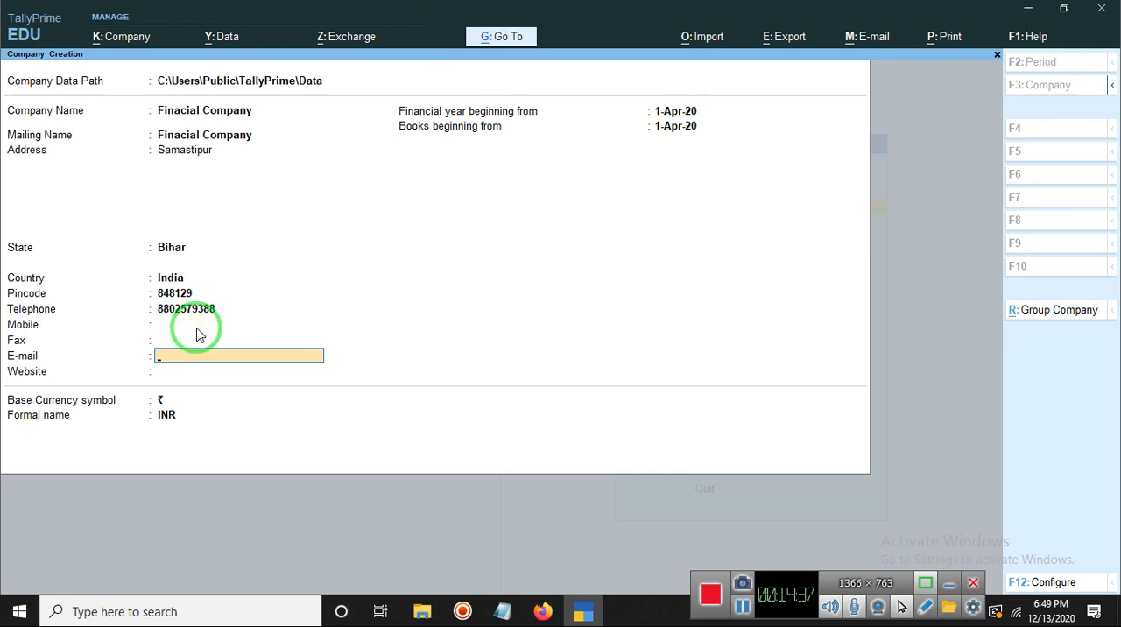
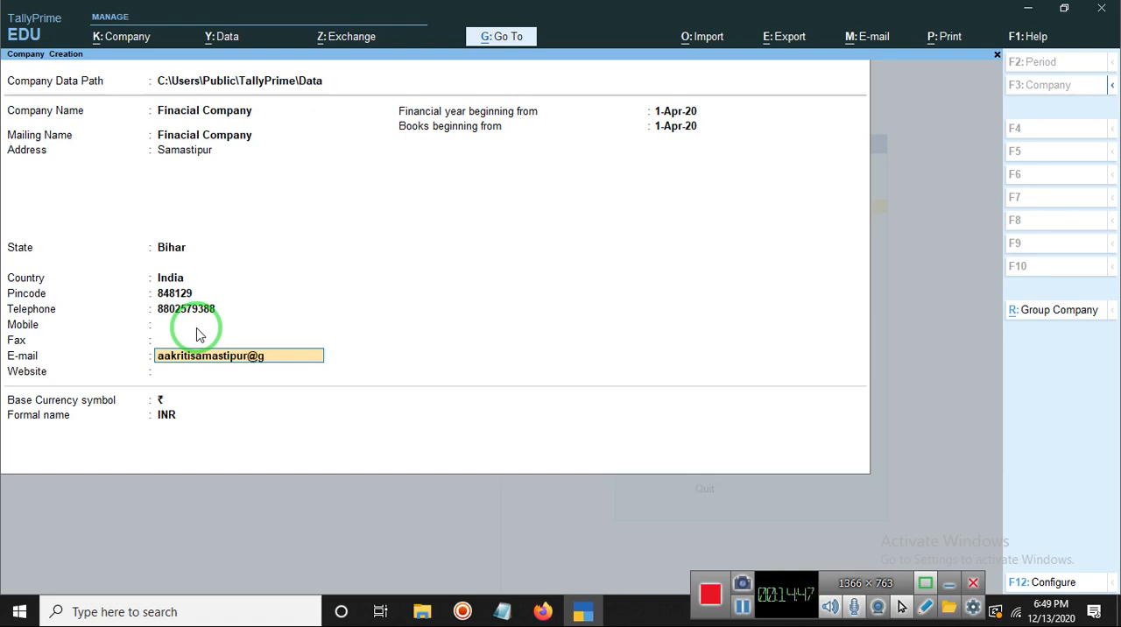
key(Return)
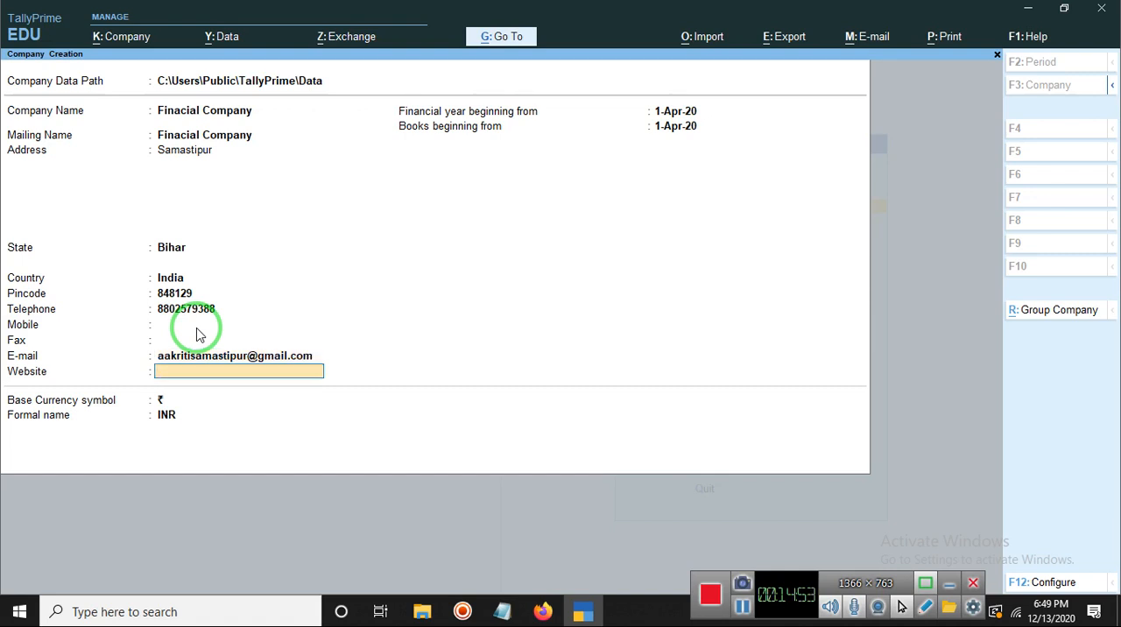
text(www.ipt)
text(nndia.com)
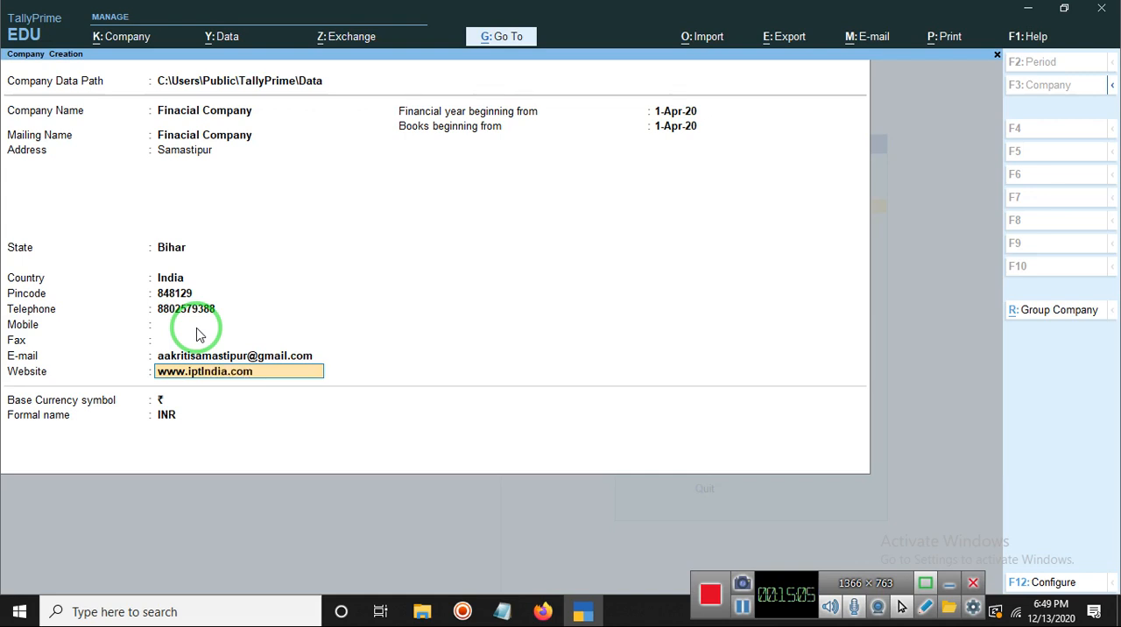
key(Return)
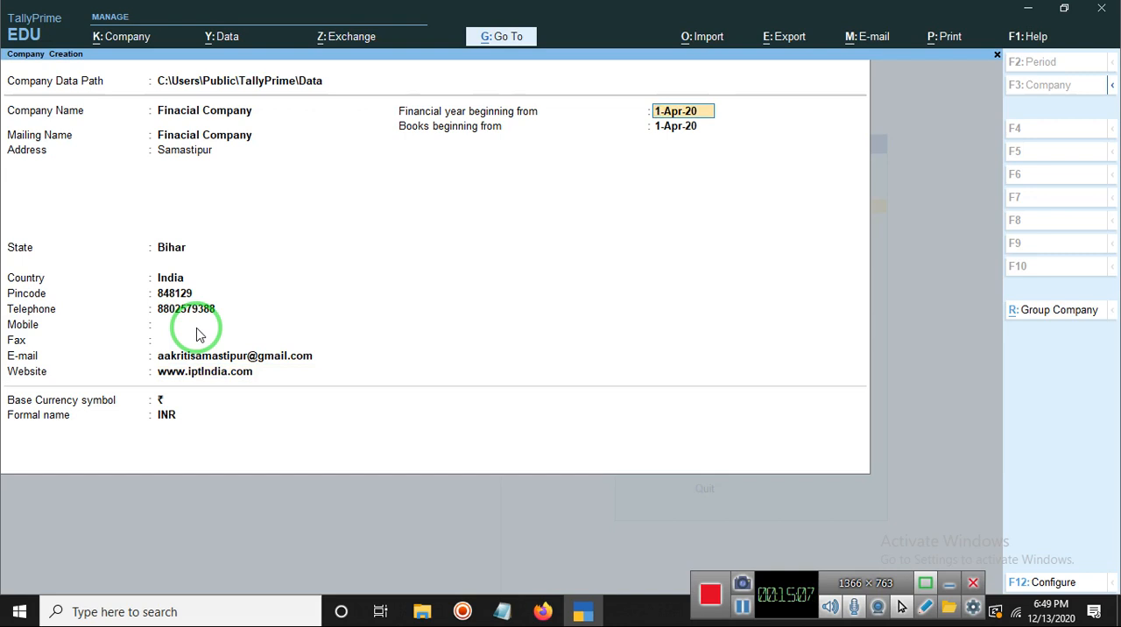
Step: Keep 1-Apr-20 as the beginning date for both the financial year and the books
drag(308, 322, 464, 145)
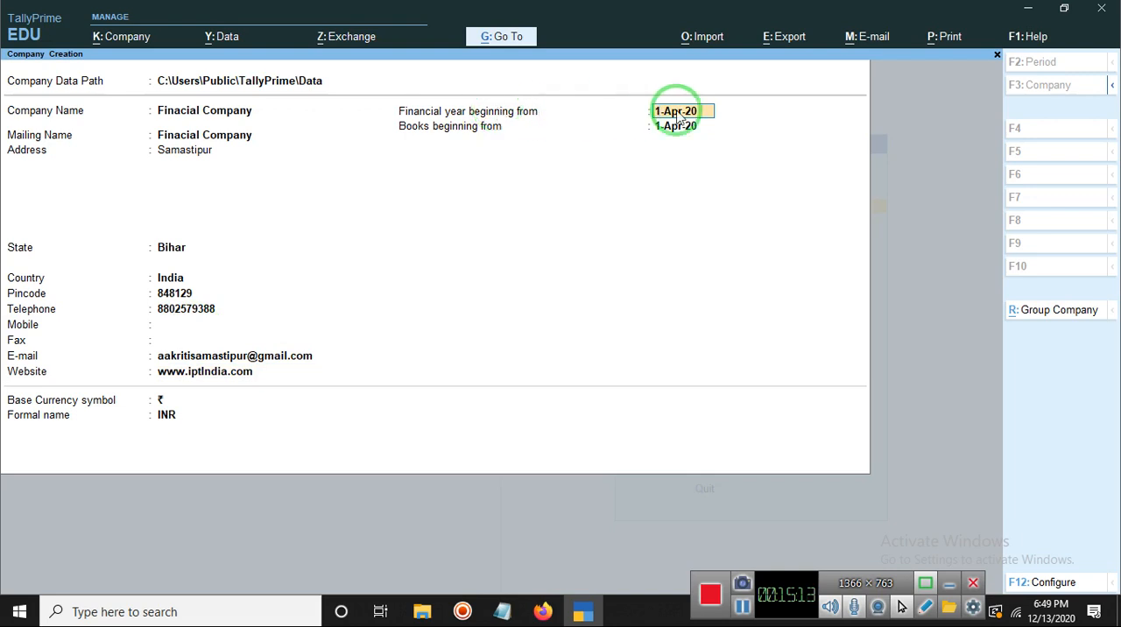
key(Return)
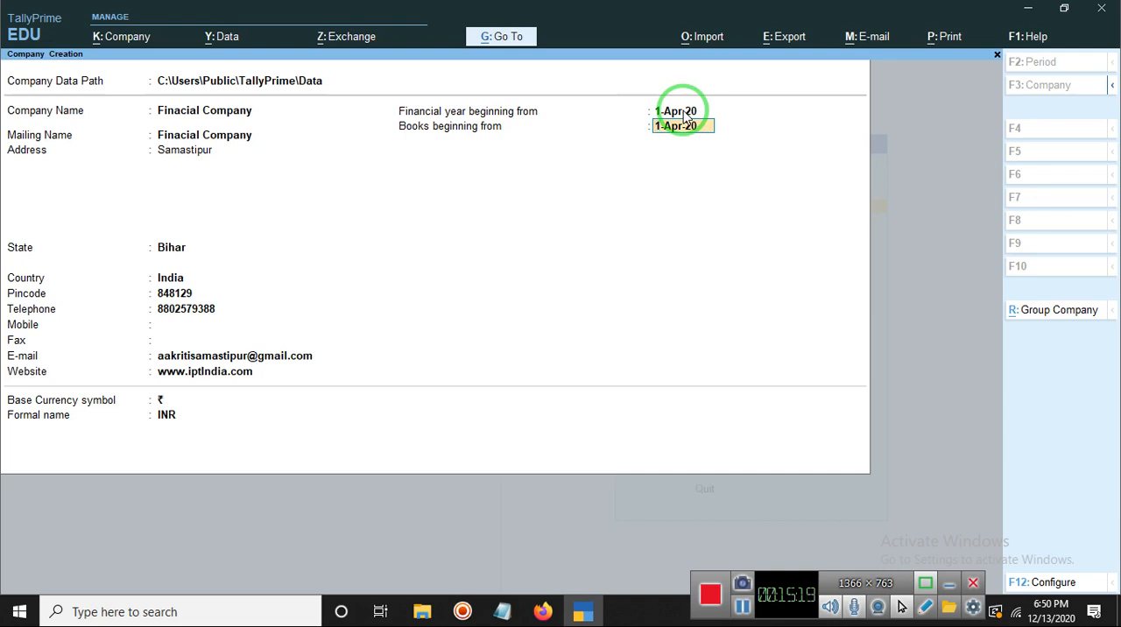
key(Return)
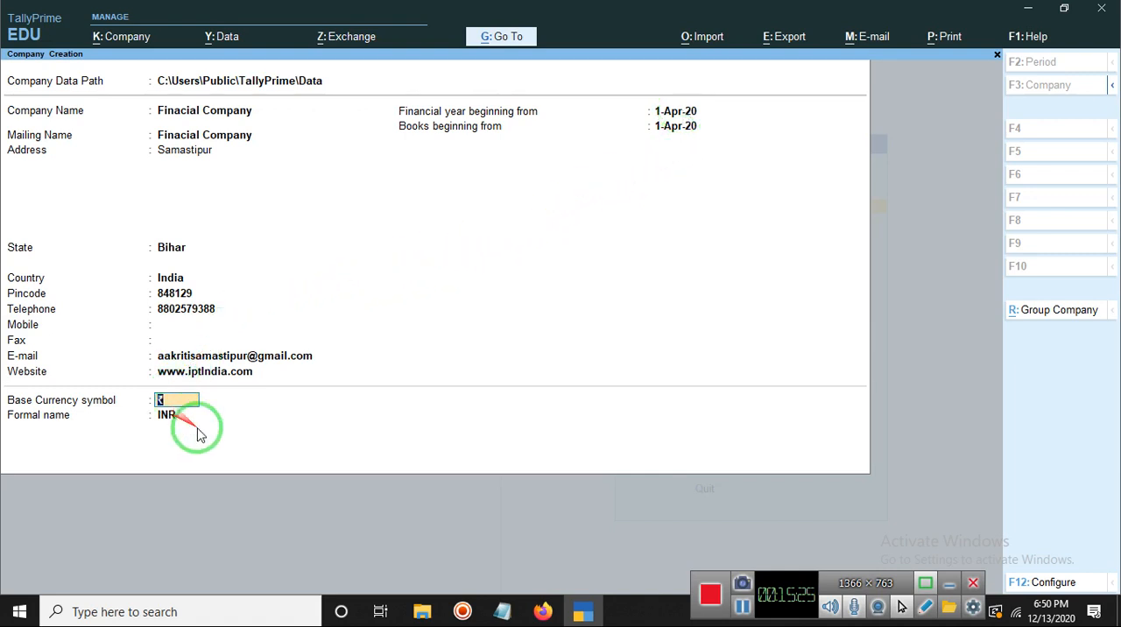
Step: Keep ₹ and INR as the base currency symbol and formal name, and accept the form to create the company
click(743, 611)
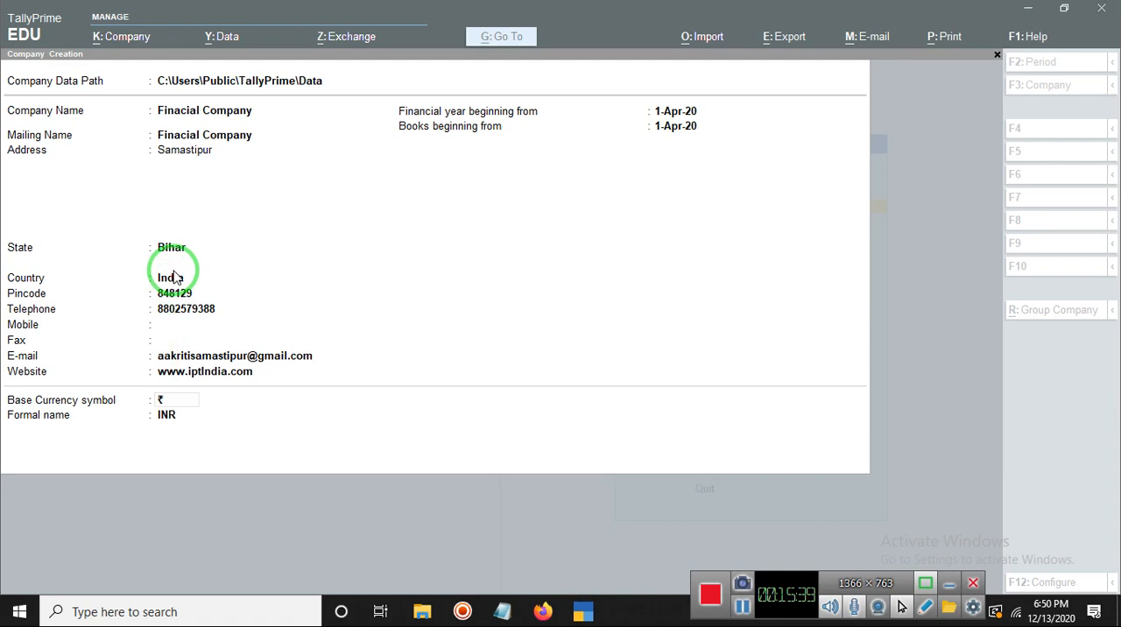
click(157, 418)
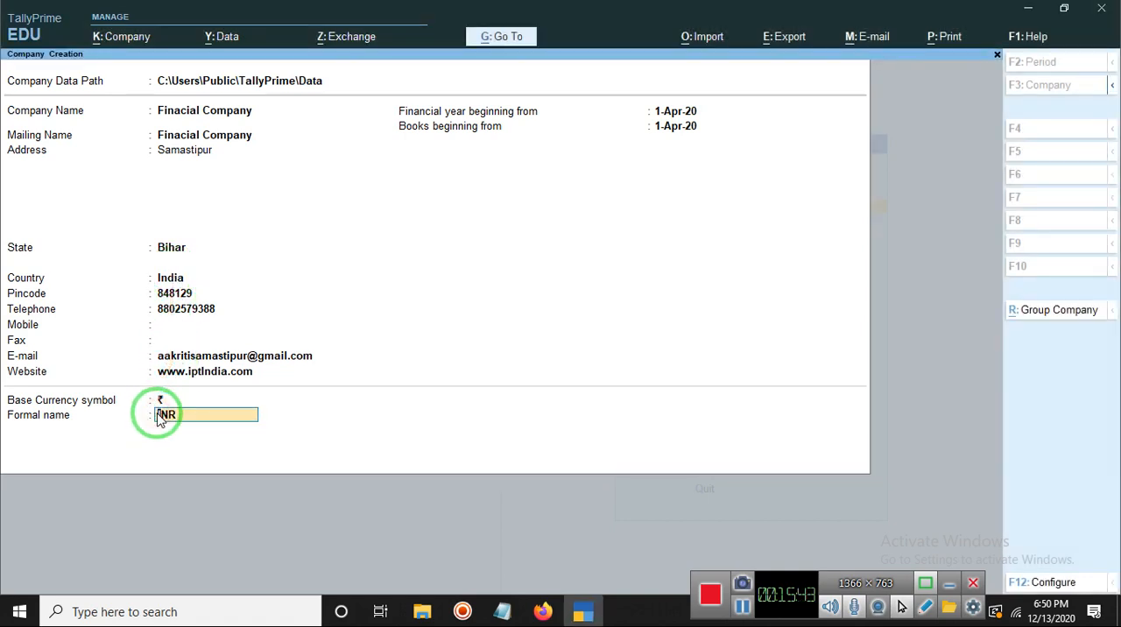
key(Return)
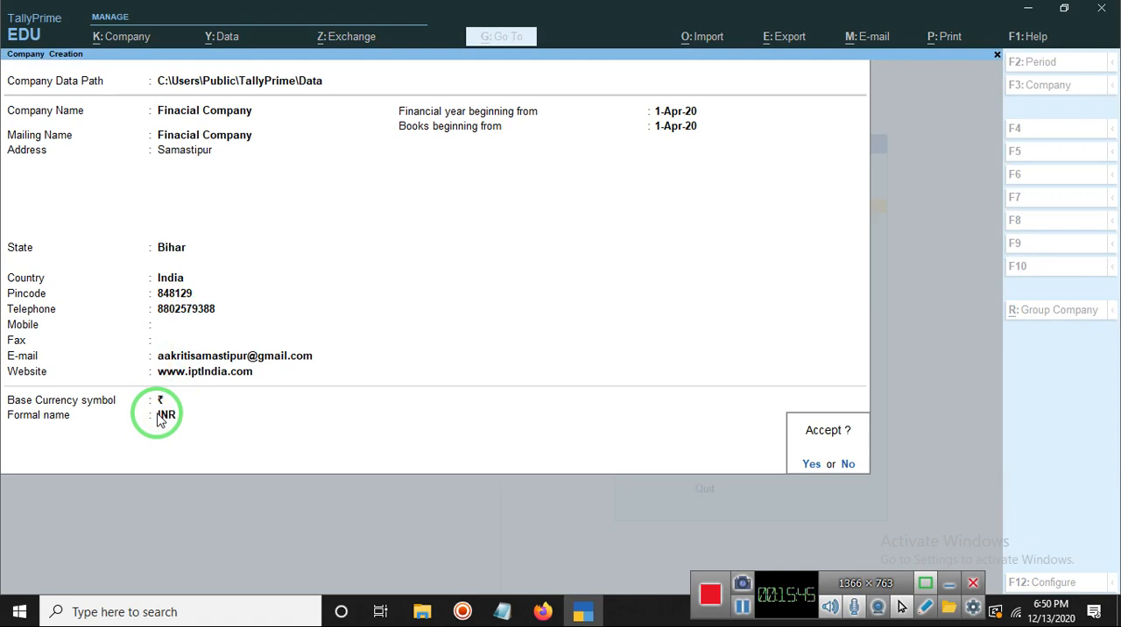
click(809, 465)
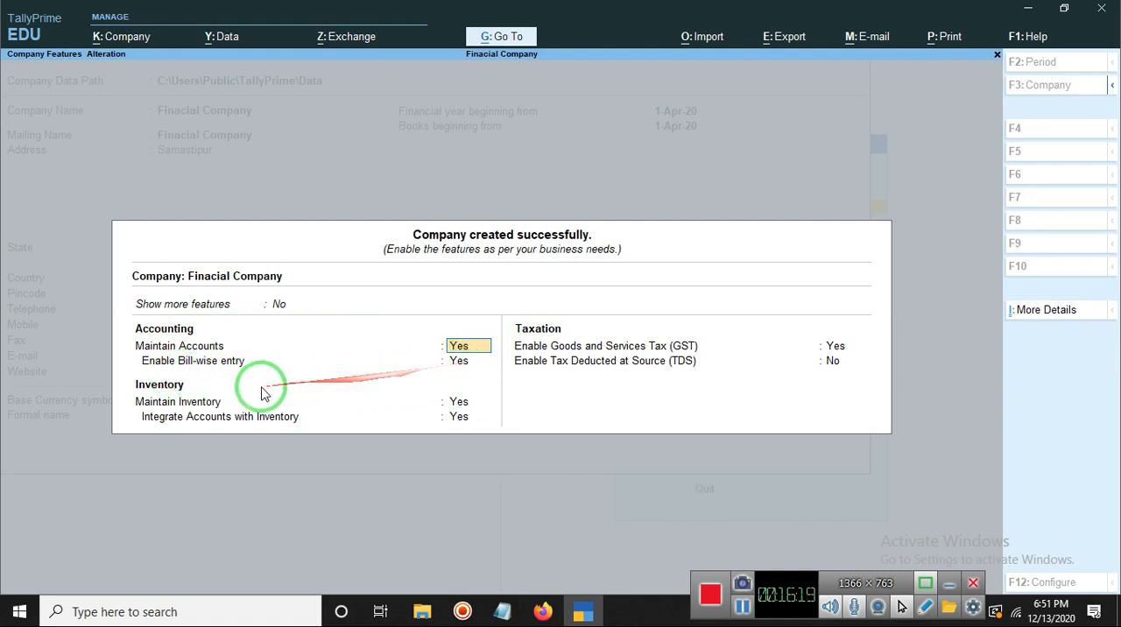
Step: Keep Goods and Services Tax (GST) enabled in the company features and open the company's GST details
click(743, 611)
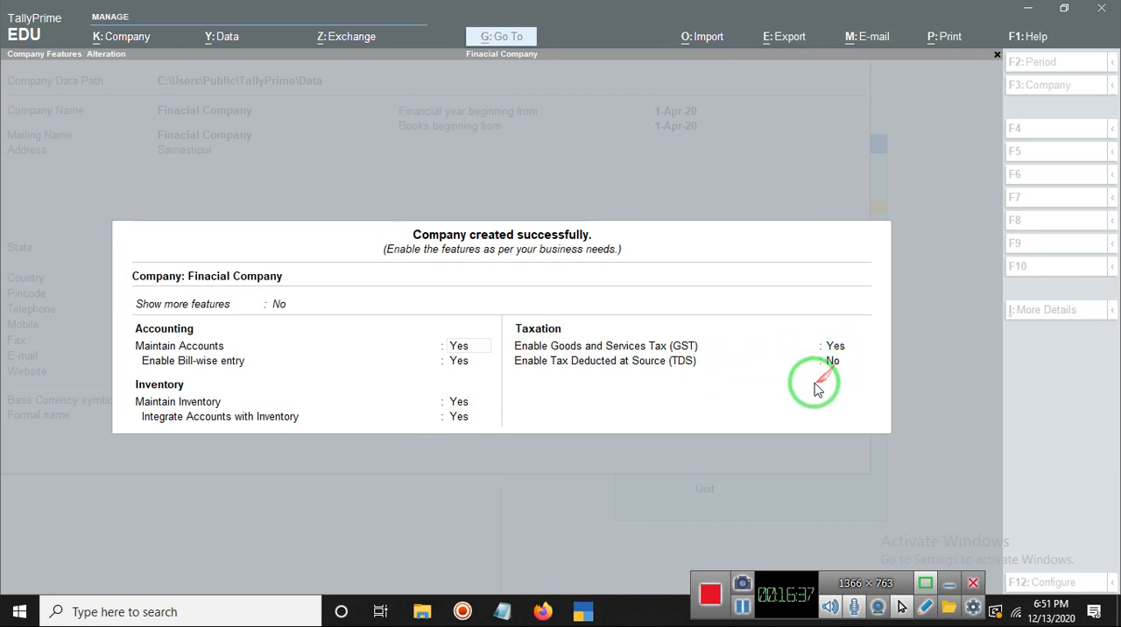
click(824, 410)
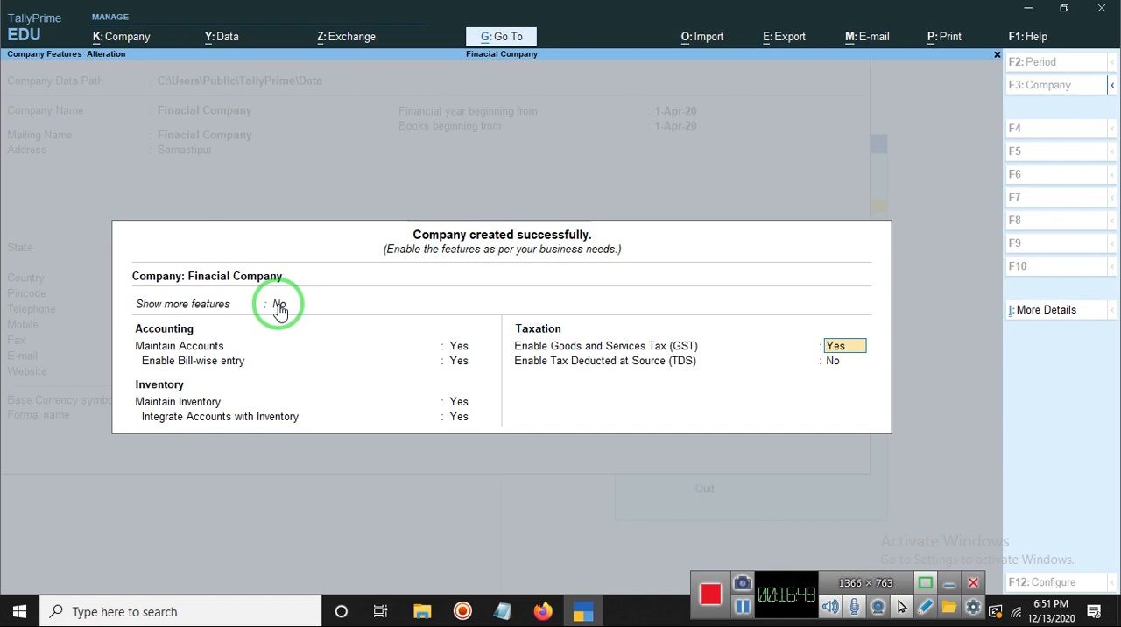
key(Return)
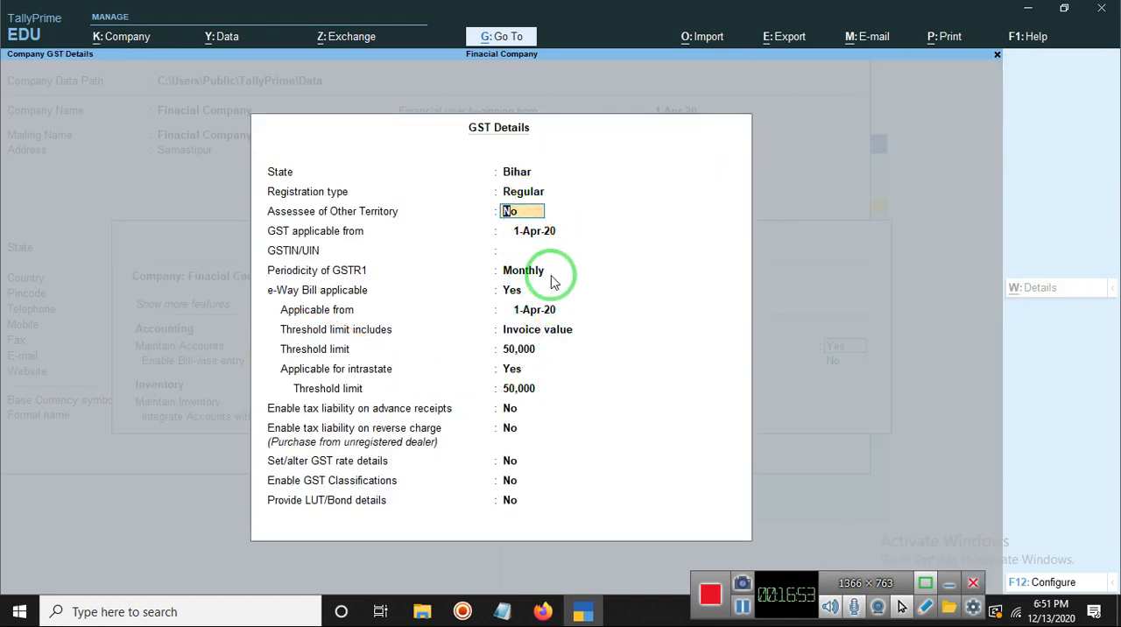
mouse_move(530, 175)
mouse_down()
mouse_move(517, 155)
mouse_move(313, 142)
mouse_move(280, 278)
mouse_up()
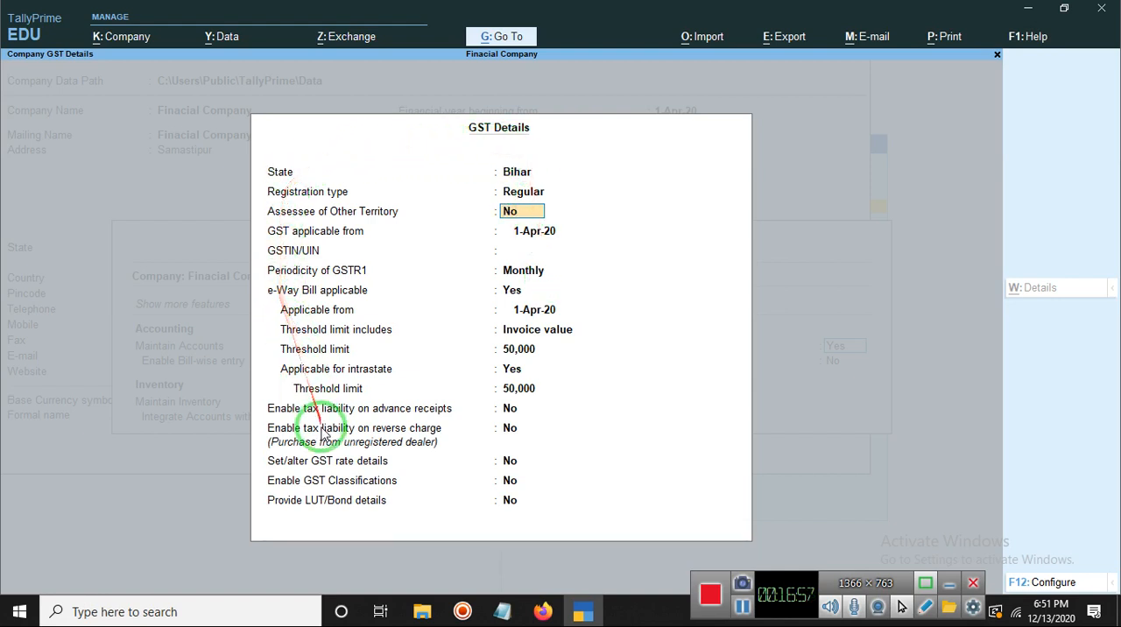
Step: Keep Regular registration, No for Assessee of Other Territory, GST applicable from 1-Apr-20, a blank GSTIN/UIN and Monthly GSTR1 periodicity
mouse_move(481, 462)
mouse_down()
mouse_move(416, 179)
mouse_move(298, 147)
mouse_move(467, 148)
mouse_up()
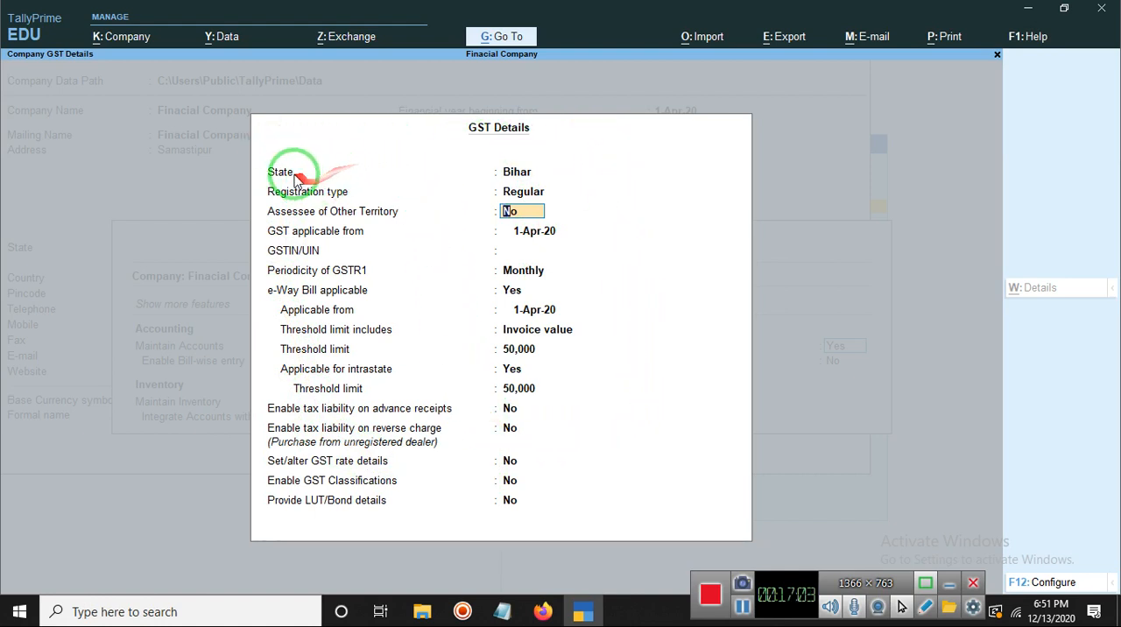
click(544, 195)
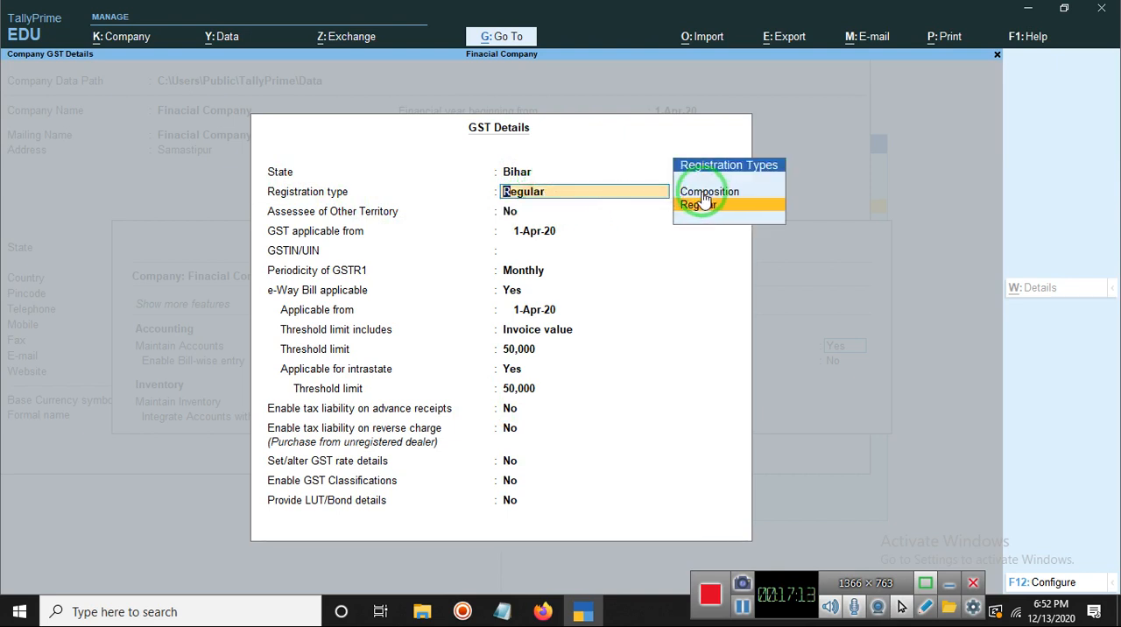
click(513, 212)
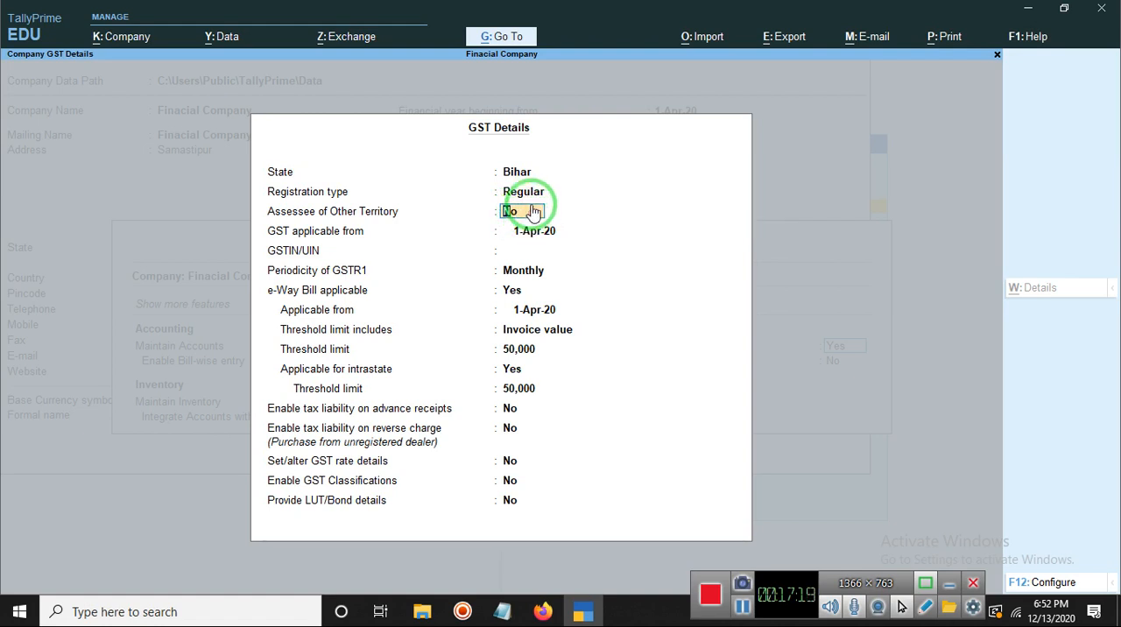
click(548, 233)
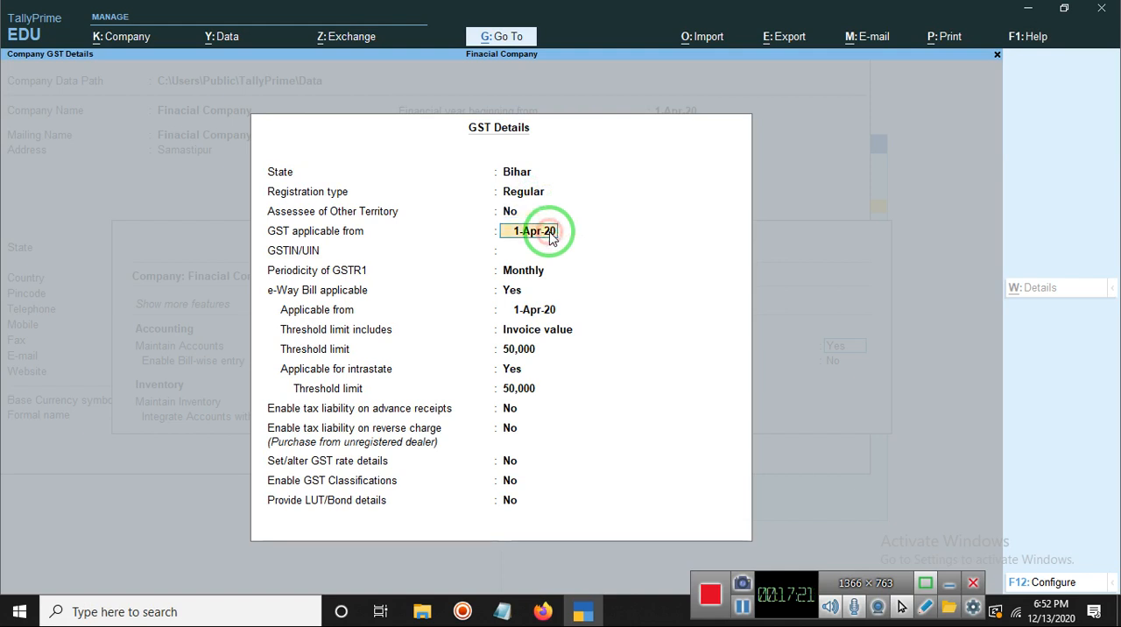
click(517, 253)
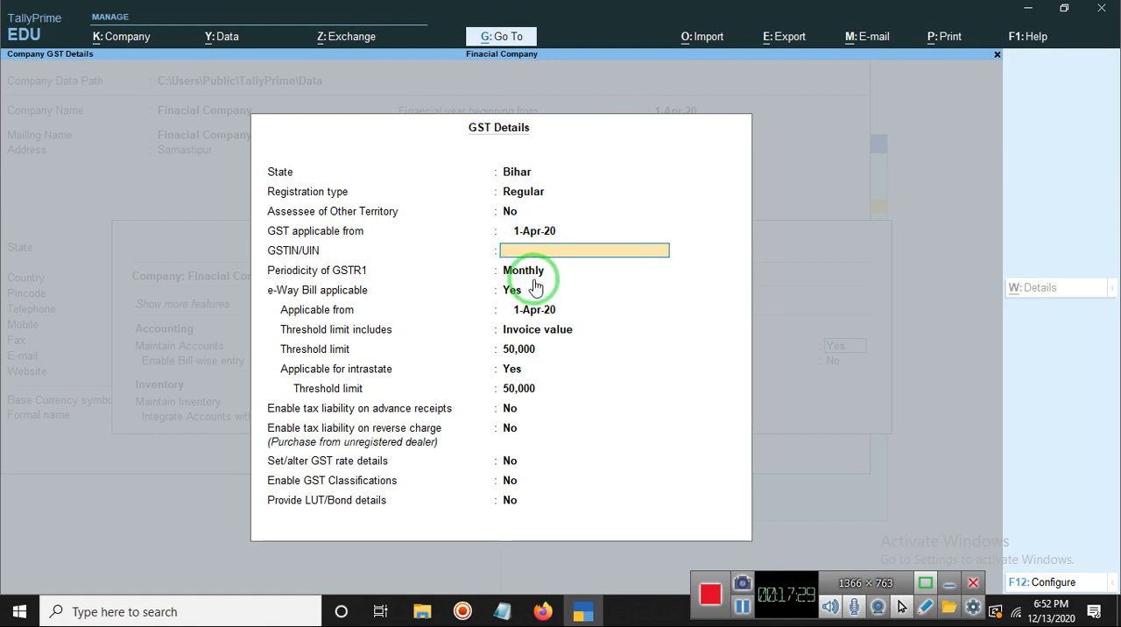
click(532, 274)
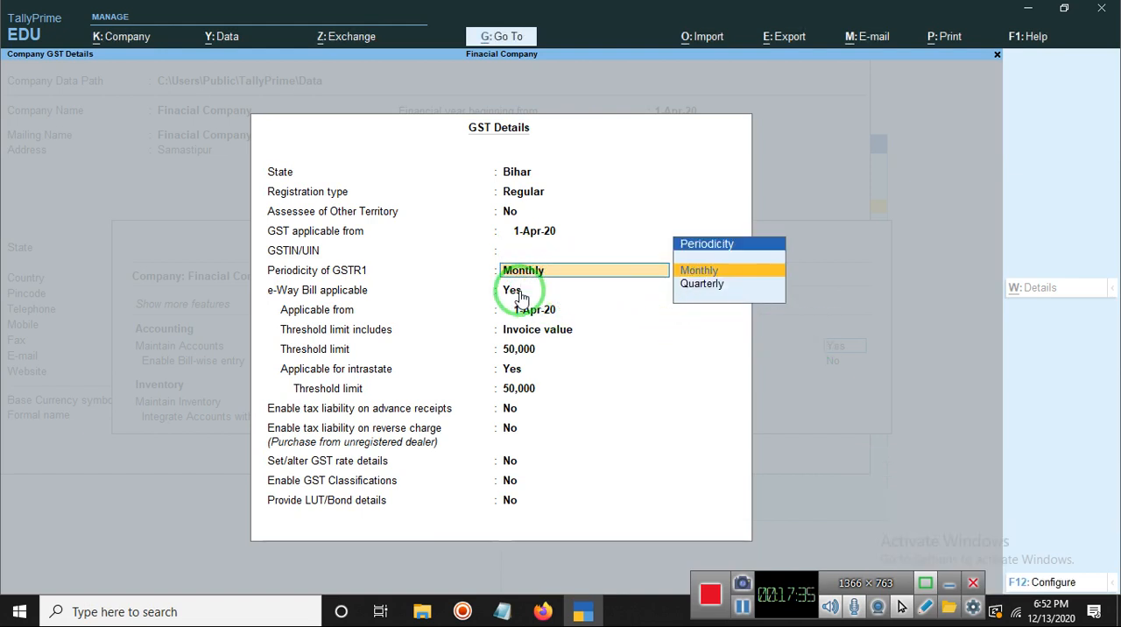
Step: Keep e-Way Bill applicable from 1-Apr-20 on Invoice value with a 50,000 threshold limit, and applicable for intrastate with a 50,000 limit
click(520, 292)
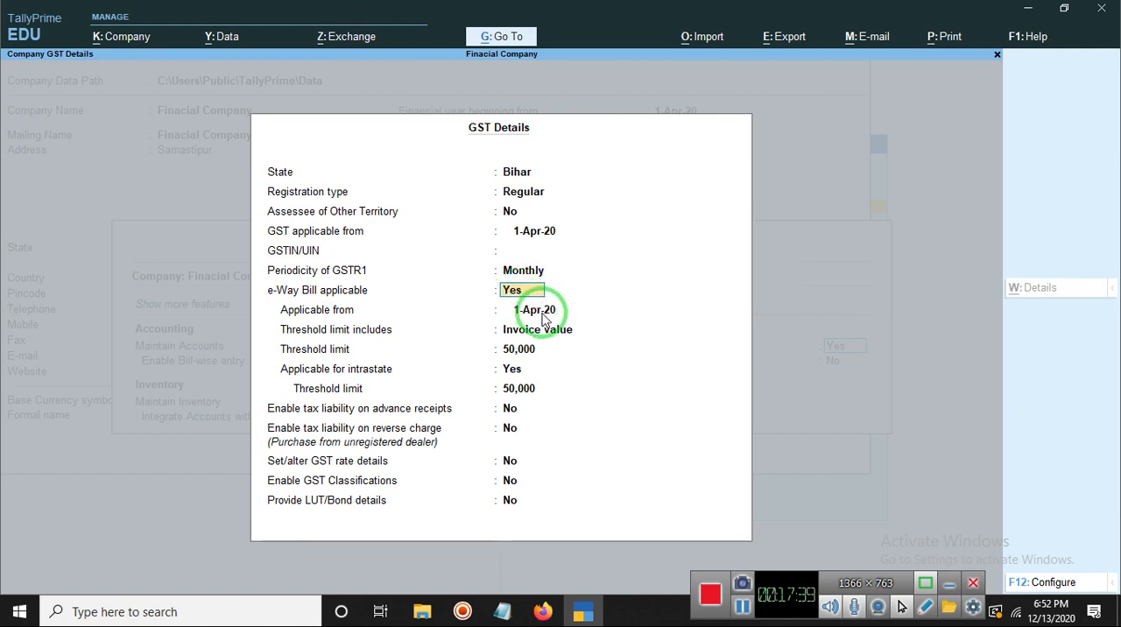
click(543, 317)
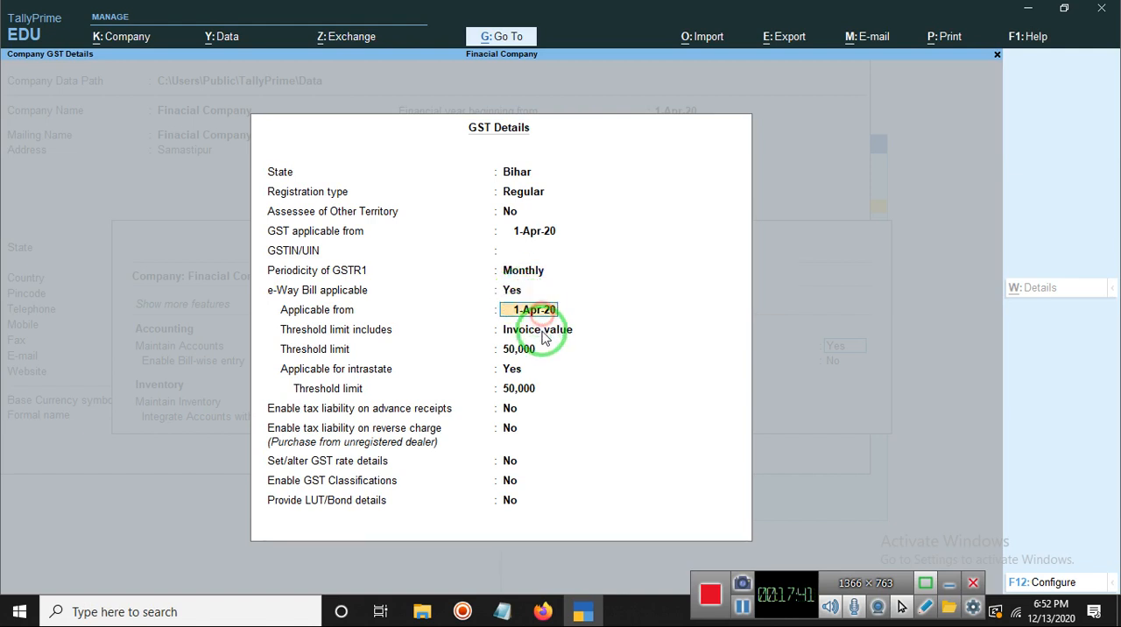
click(543, 338)
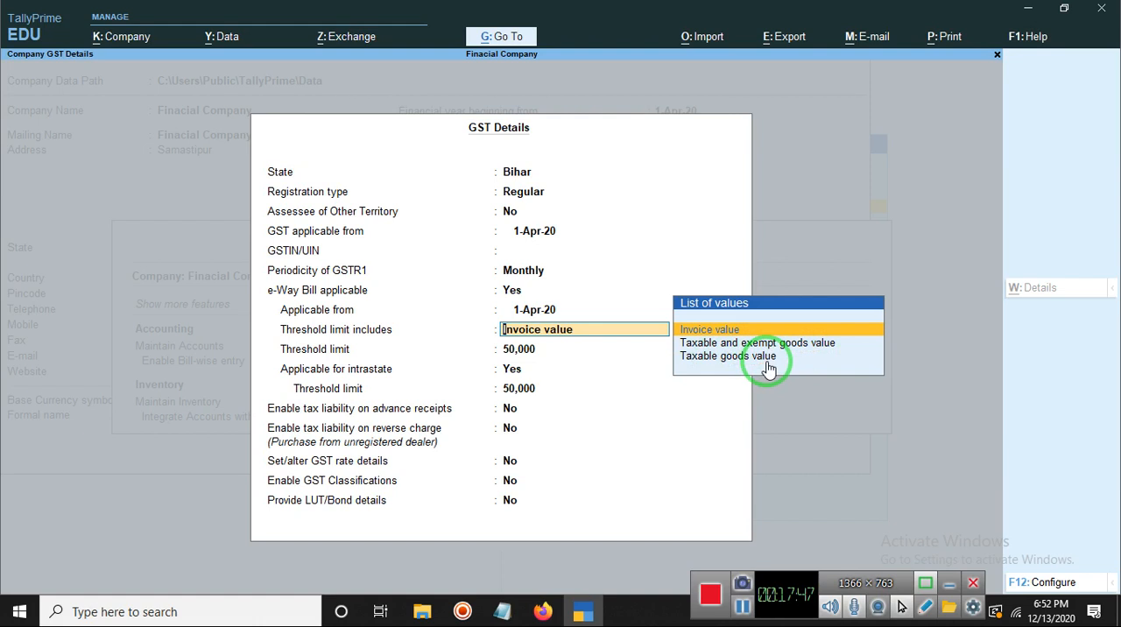
click(524, 351)
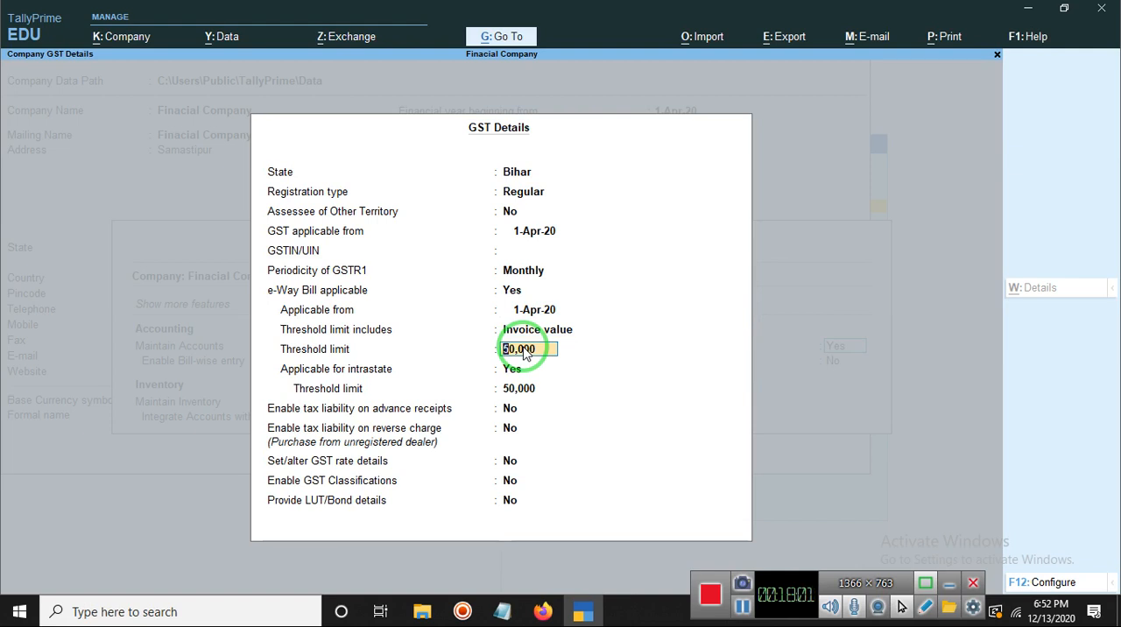
click(740, 607)
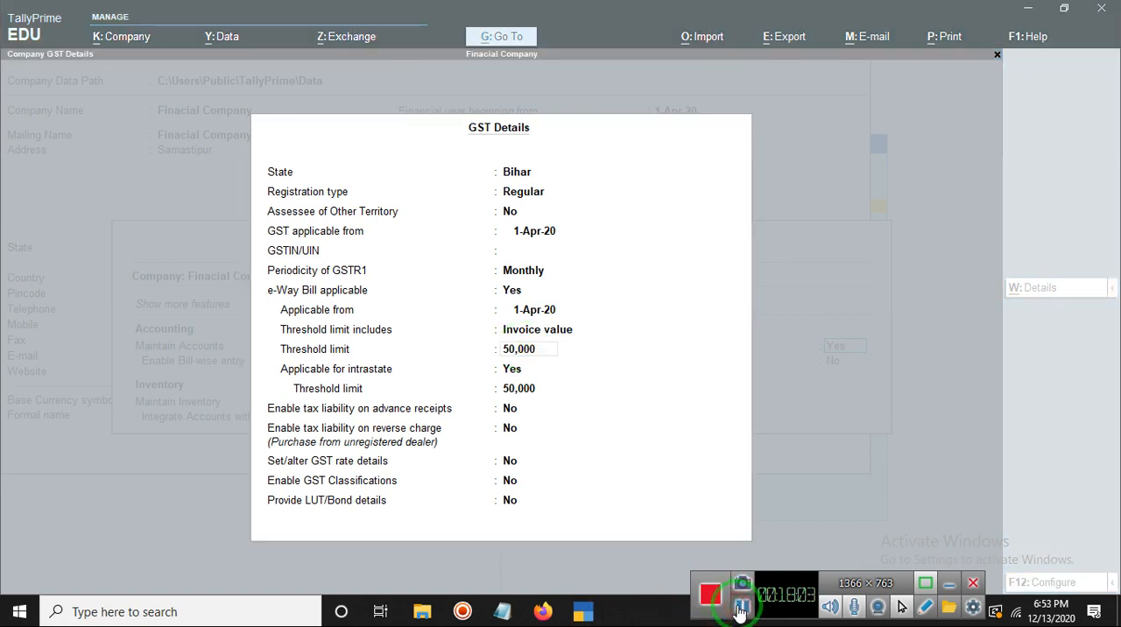
click(511, 355)
key(Return)
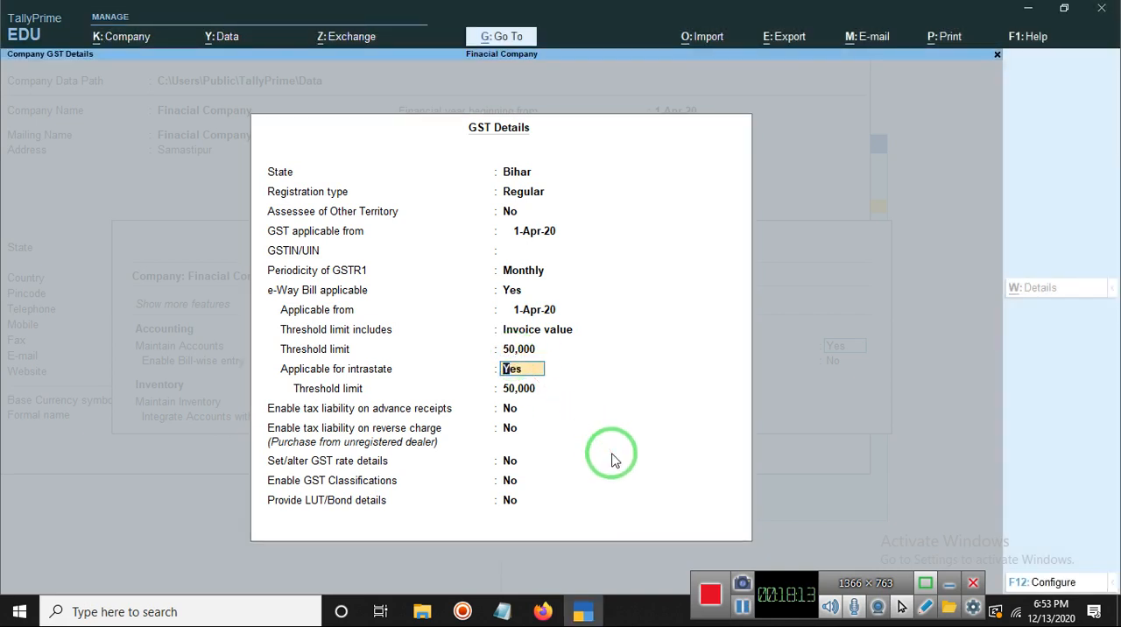
key(Return)
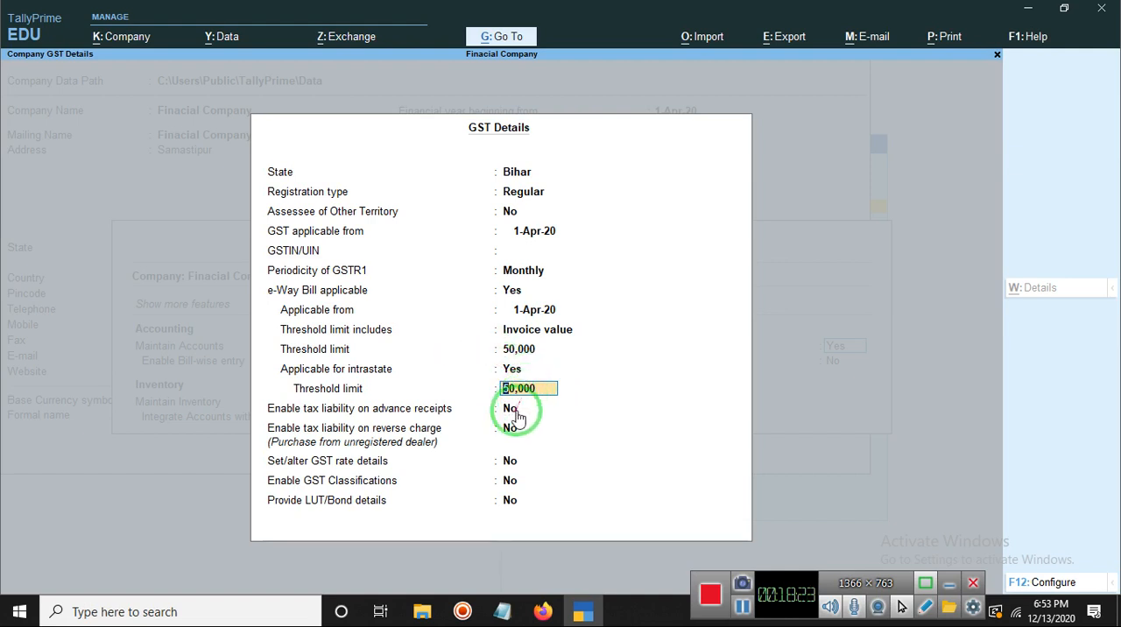
key(Return)
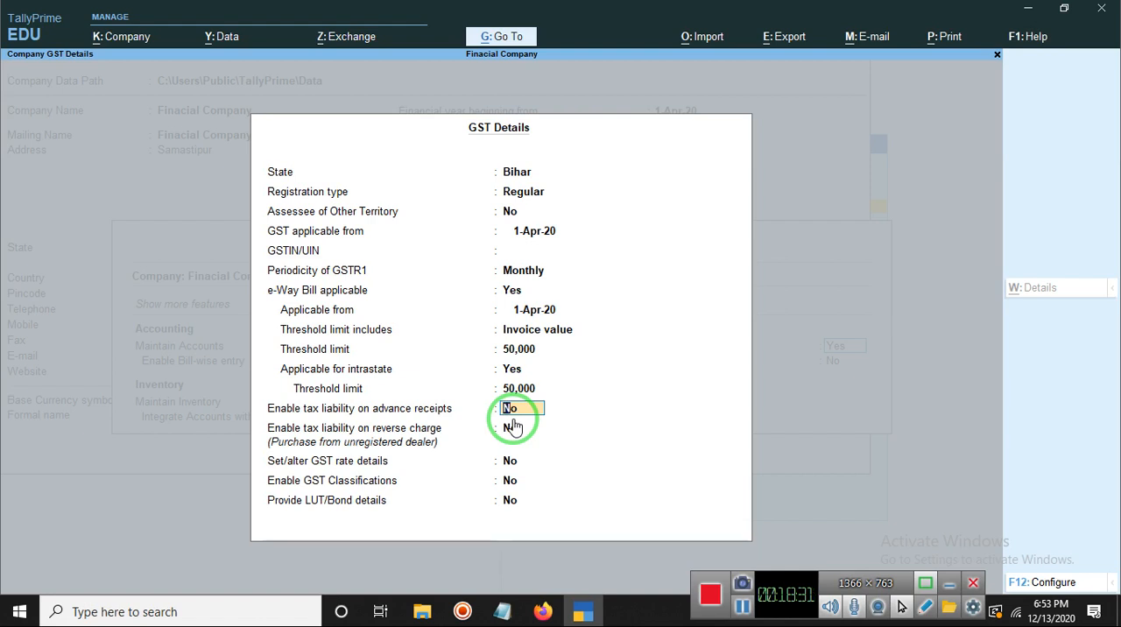
Step: Keep advance-receipt and reverse-charge tax liability, GST rate details, GST Classifications and LUT/Bond details at No, and accept the GST details
key(Return)
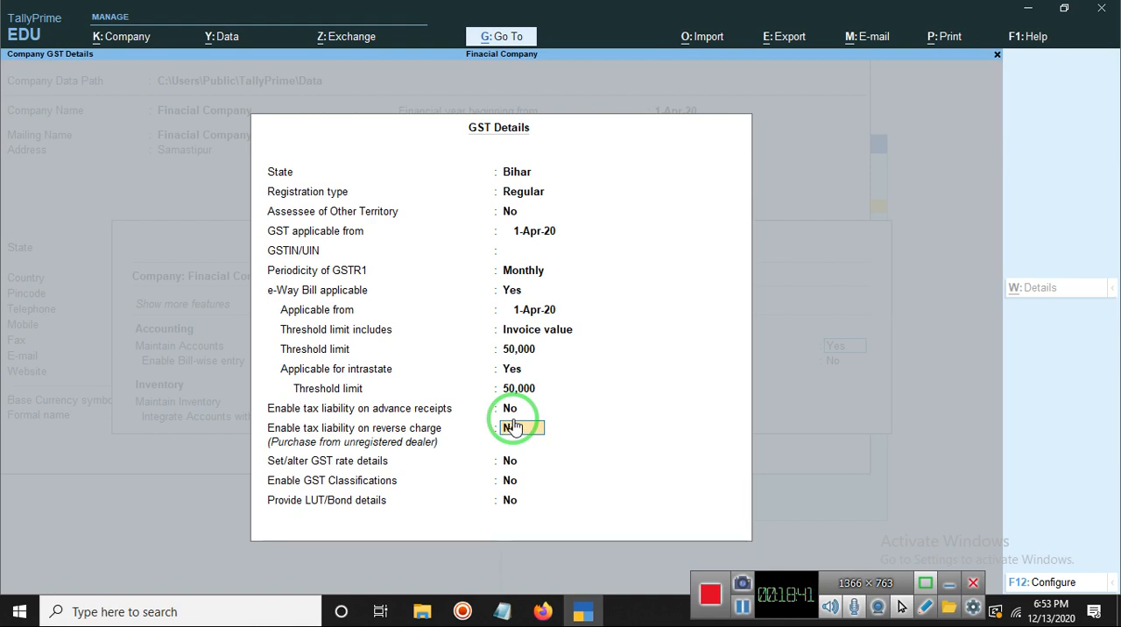
key(Return)
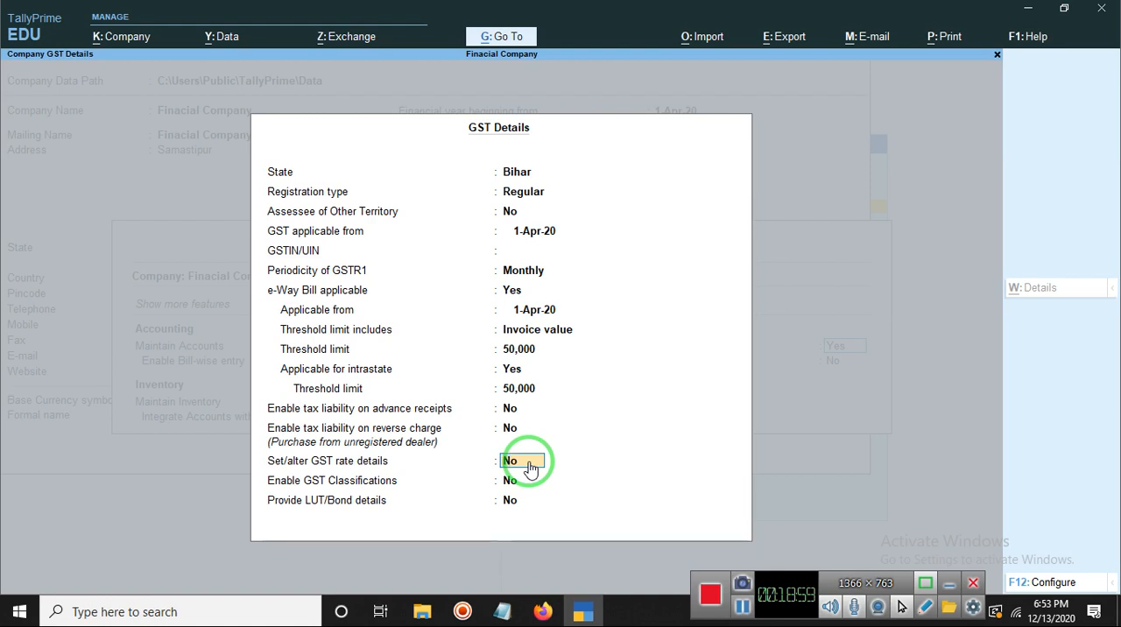
key(Return)
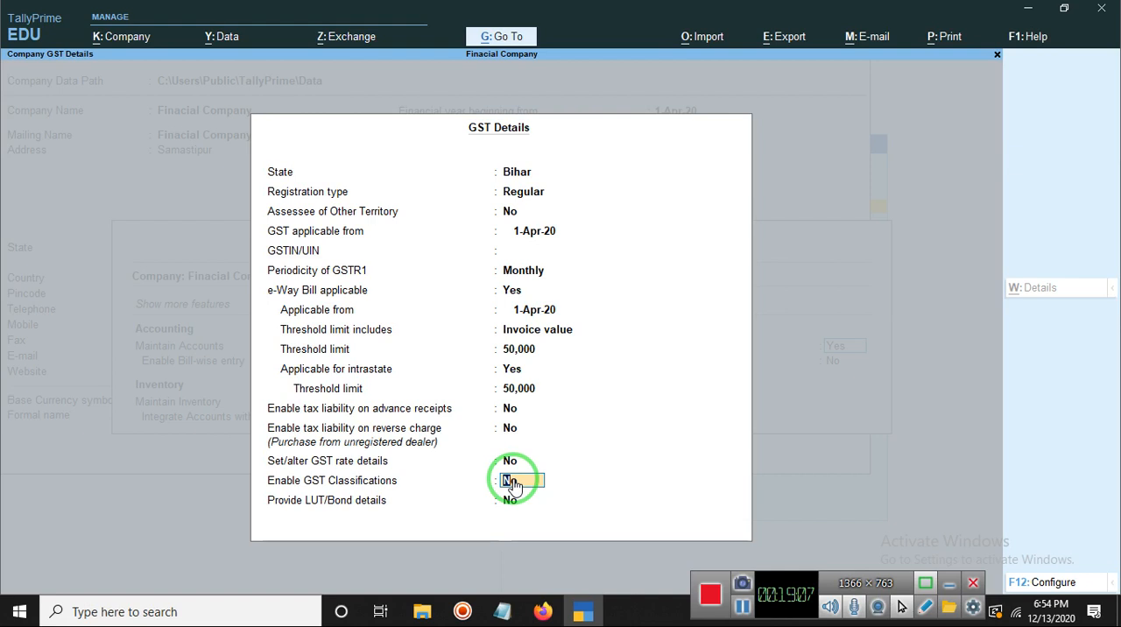
key(Return)
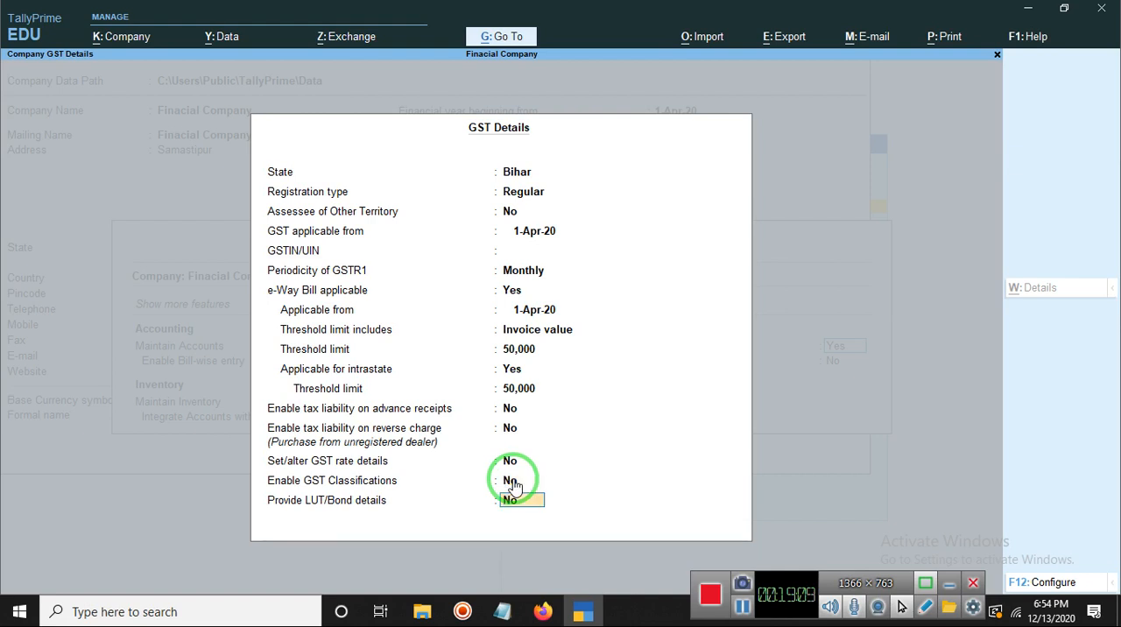
key(Return)
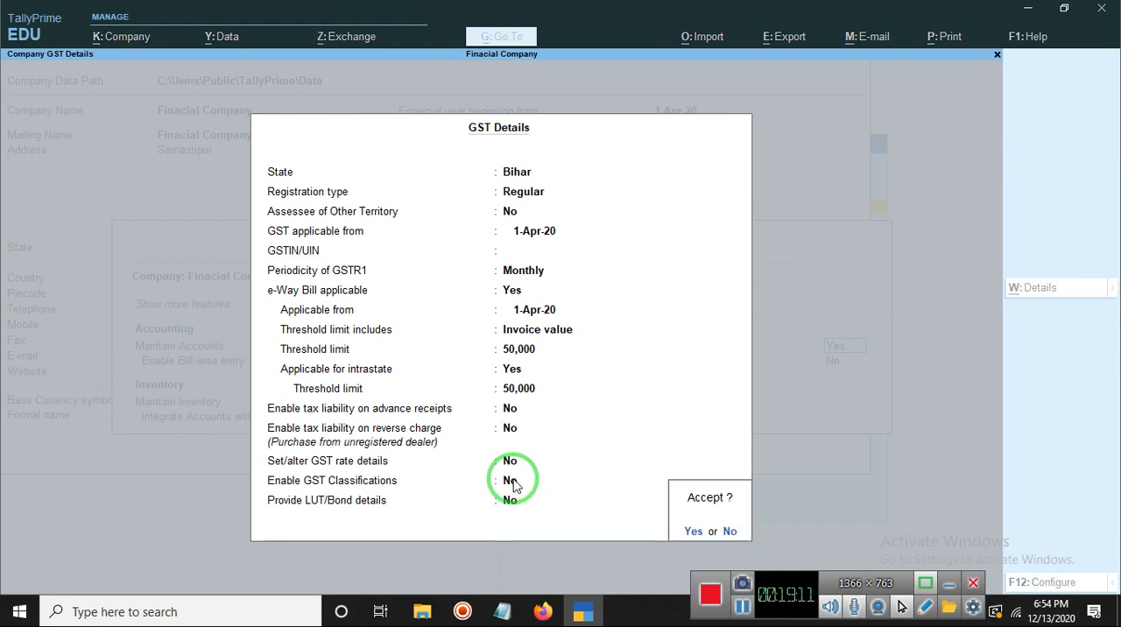
key(Return)
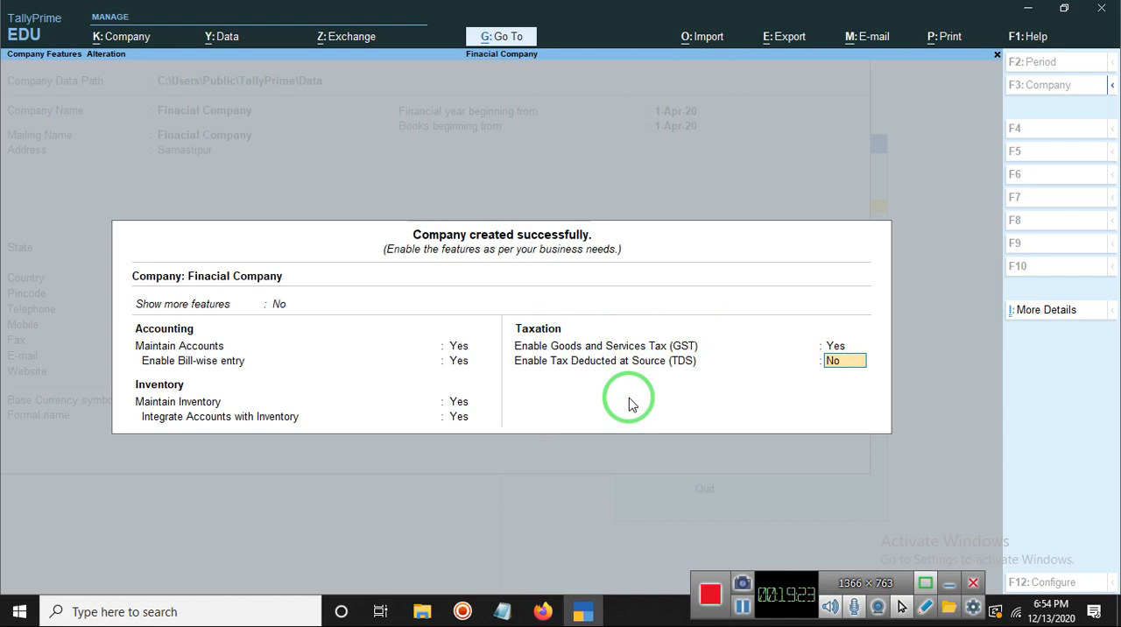
Step: Keep Tax Deducted at Source (TDS) disabled and accept the company features for Finacial Company
key(Return)
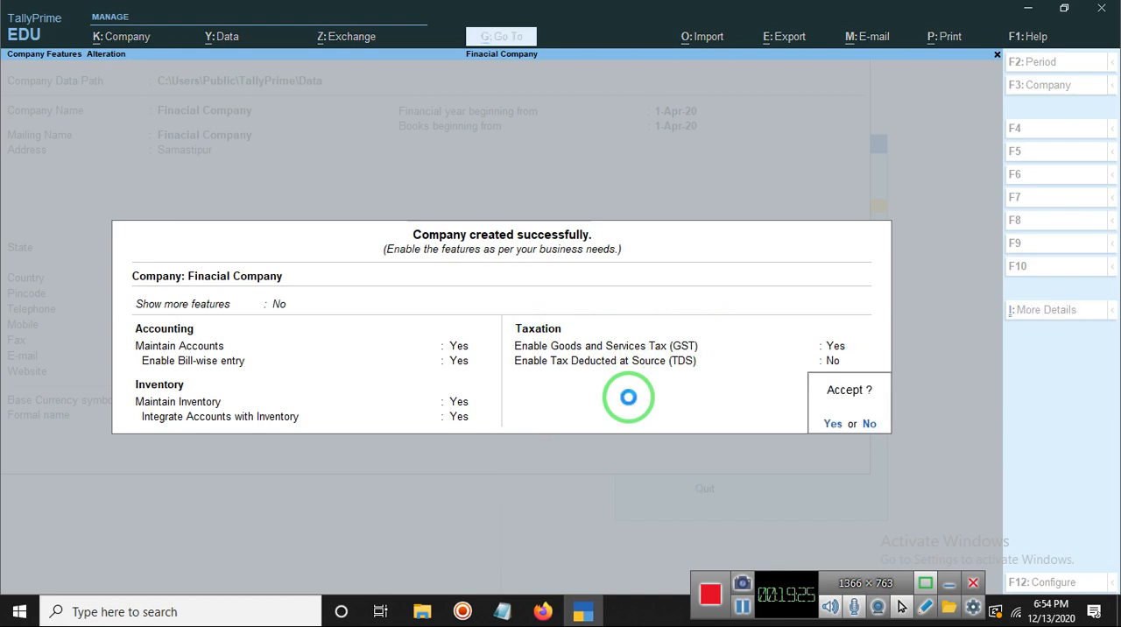
key(Return)
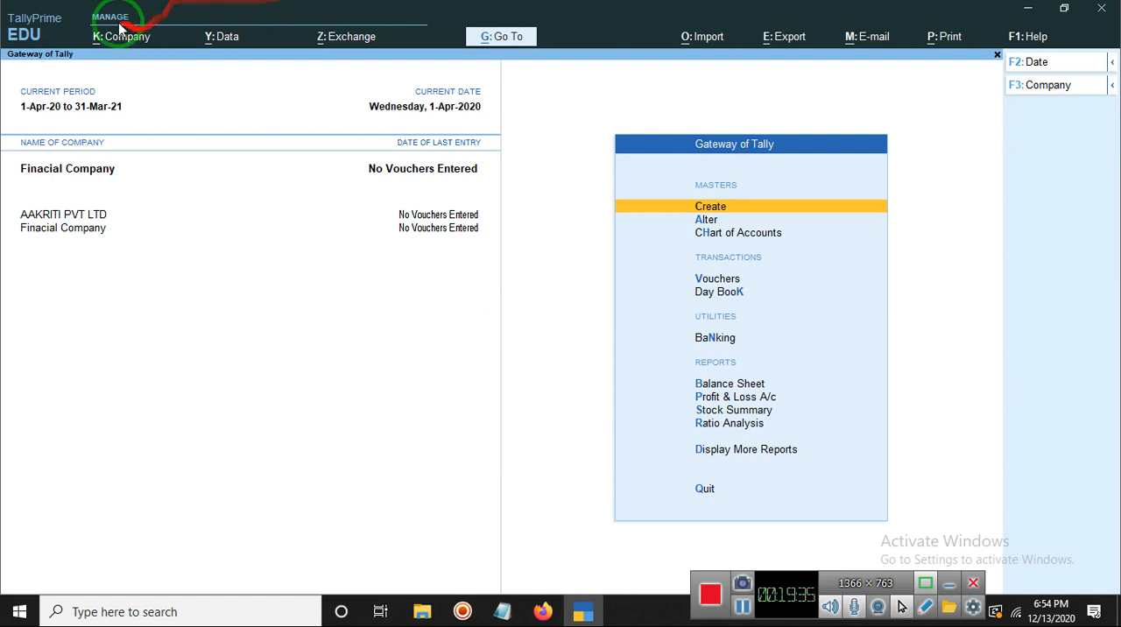
Step: Minimize the TallyPrime window to show the desktop
drag(41, 41, 130, 201)
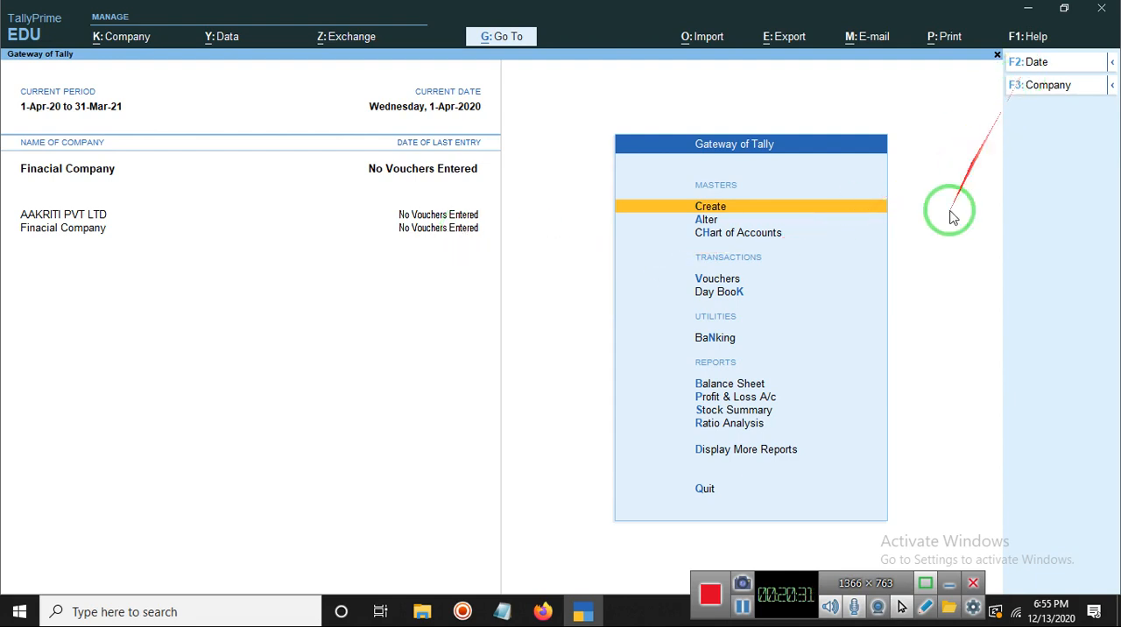
click(1028, 8)
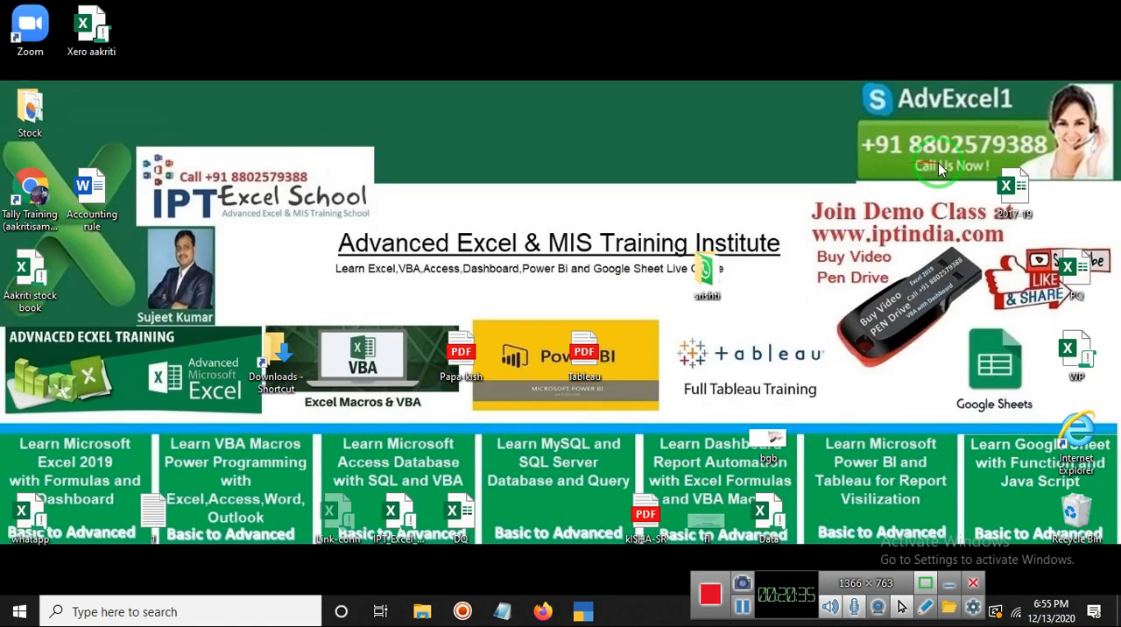